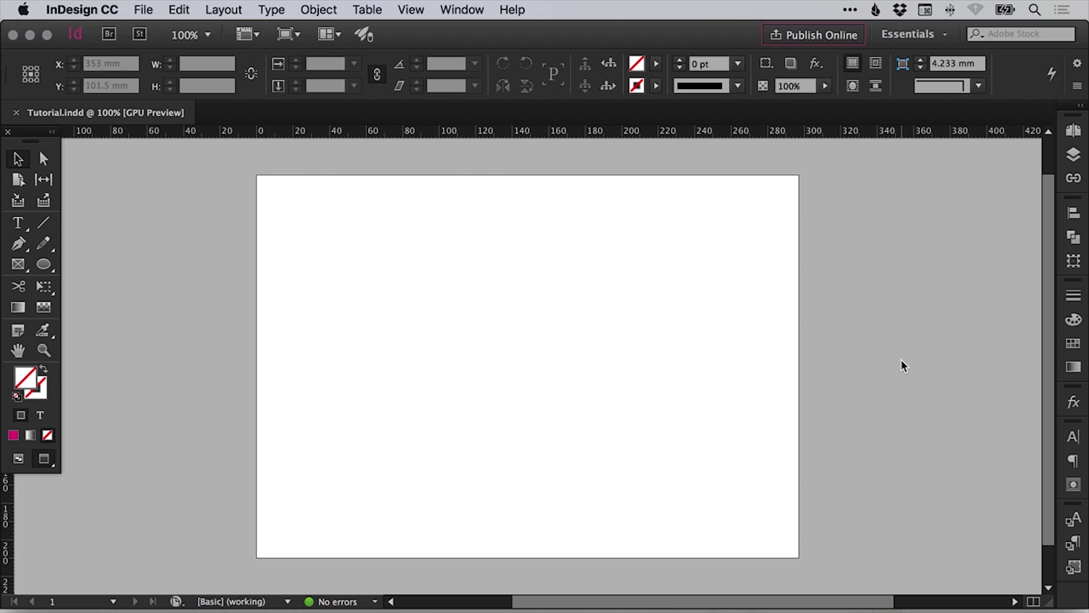
Draw a large text frame, fill it with placeholder text, and trim it to two paragraphs.
{"action": "left_click", "coordinate": [18, 223]}
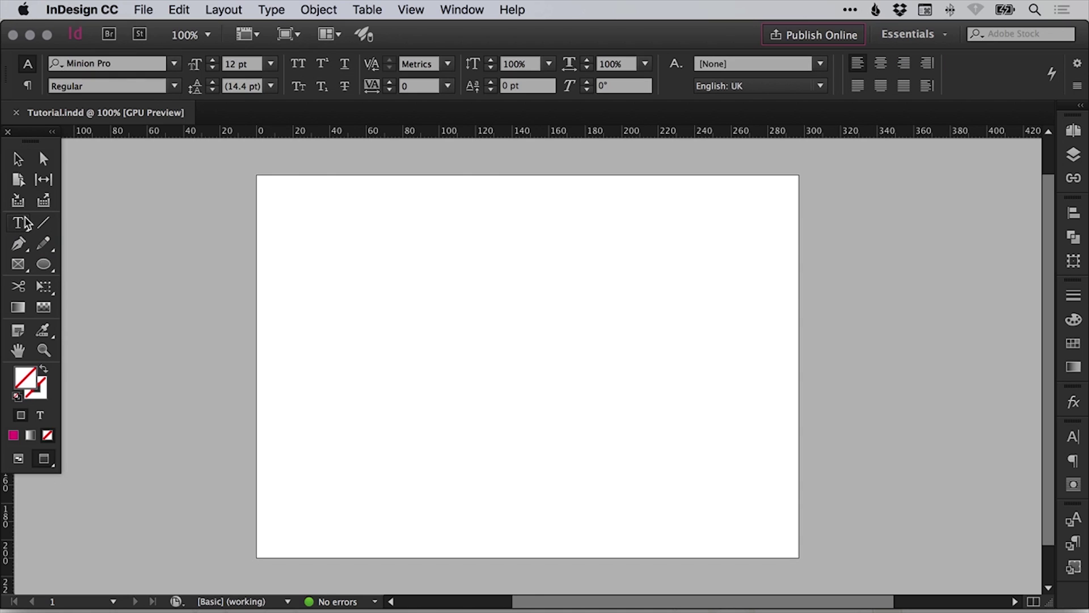
{"action": "left_click_drag", "start_coordinate": [322, 223], "coordinate": [732, 514]}
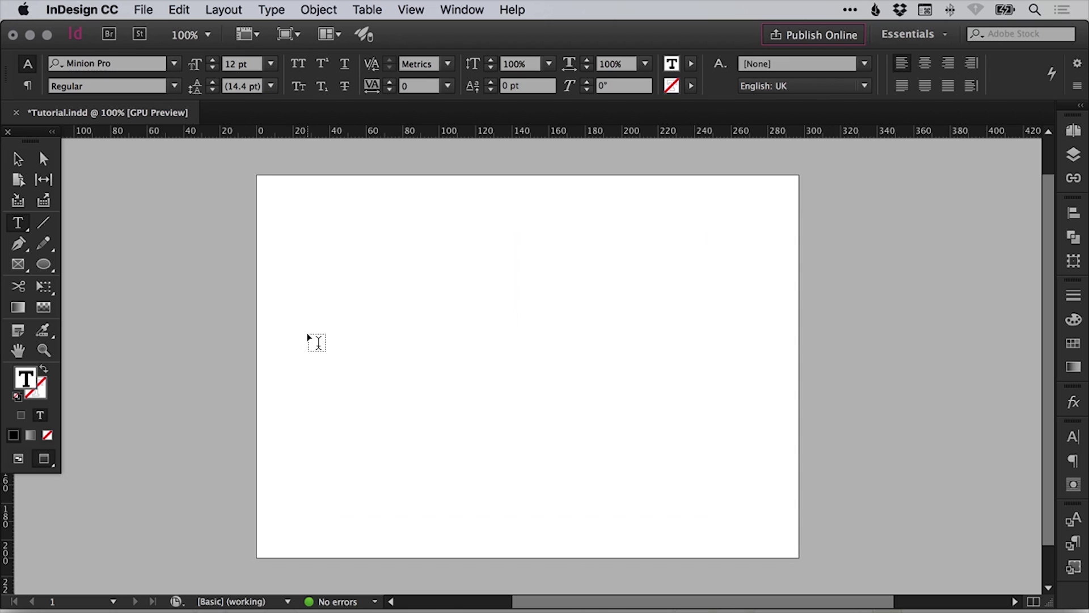
{"action": "left_click", "coordinate": [272, 10]}
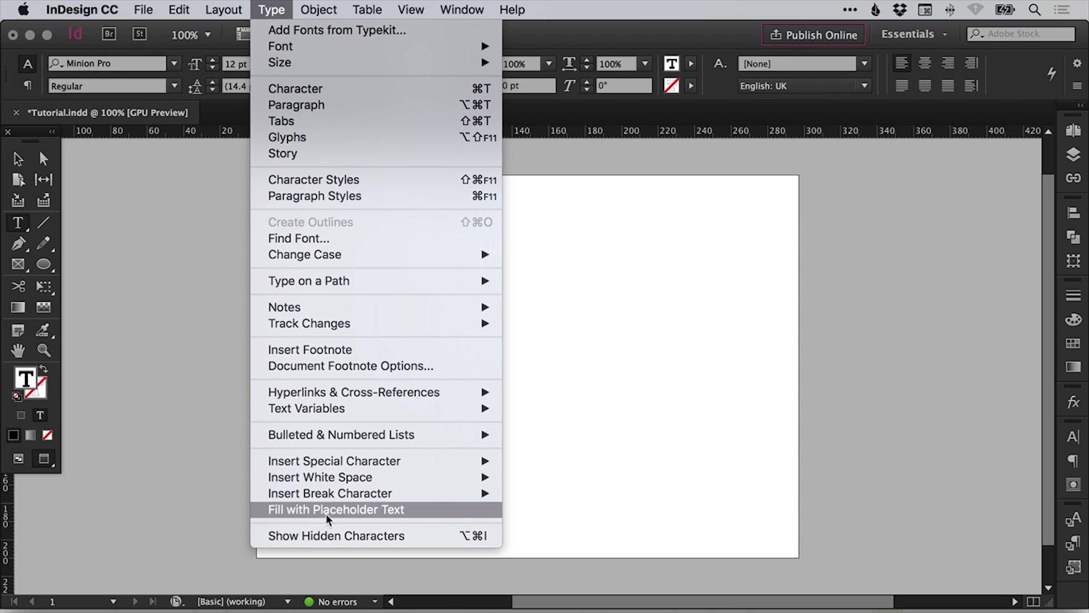
{"action": "left_click", "coordinate": [362, 509]}
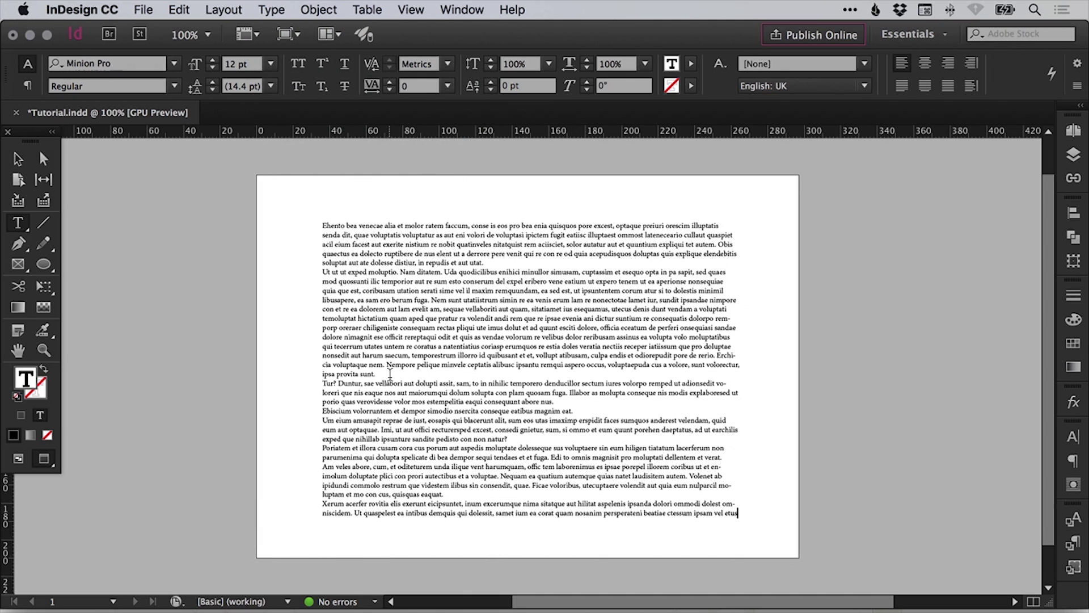
{"action": "left_click_drag", "start_coordinate": [383, 373], "coordinate": [756, 520]}
{"action": "key", "text": "BackSpace"}
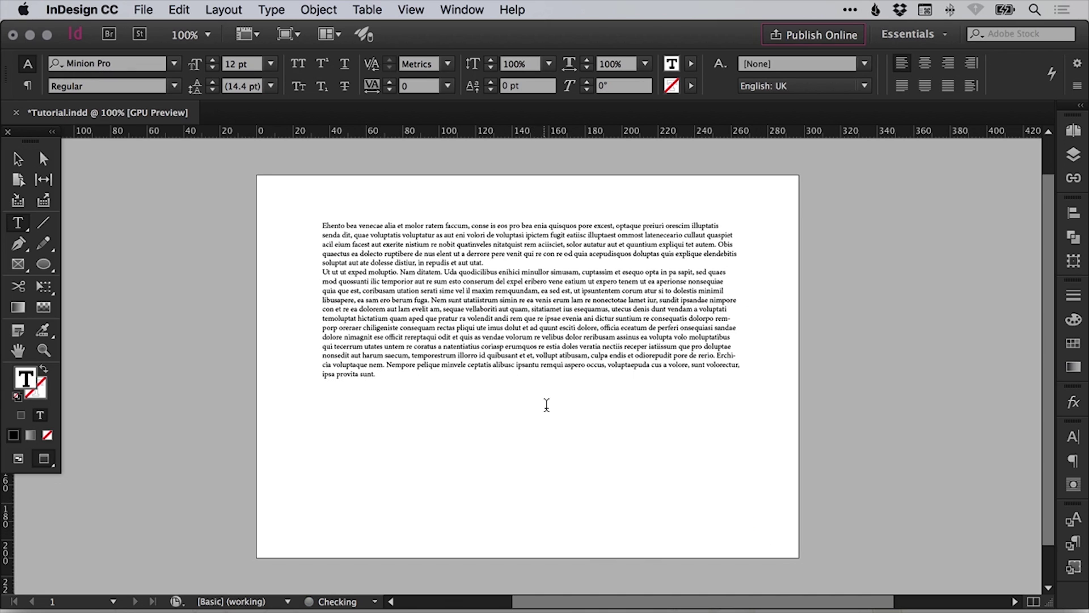
Set all the placeholder text in Arial Regular at 14 pt with 21 pt leading.
{"action": "key", "text": "ctrl+a"}
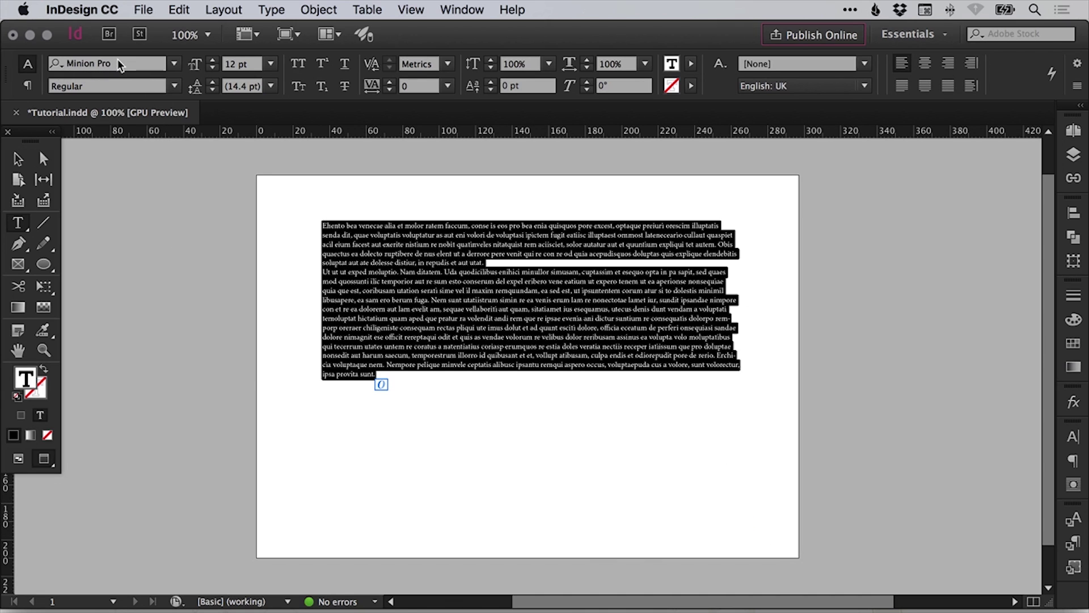
{"action": "left_click", "coordinate": [119, 62]}
{"action": "type", "text": "arial"}
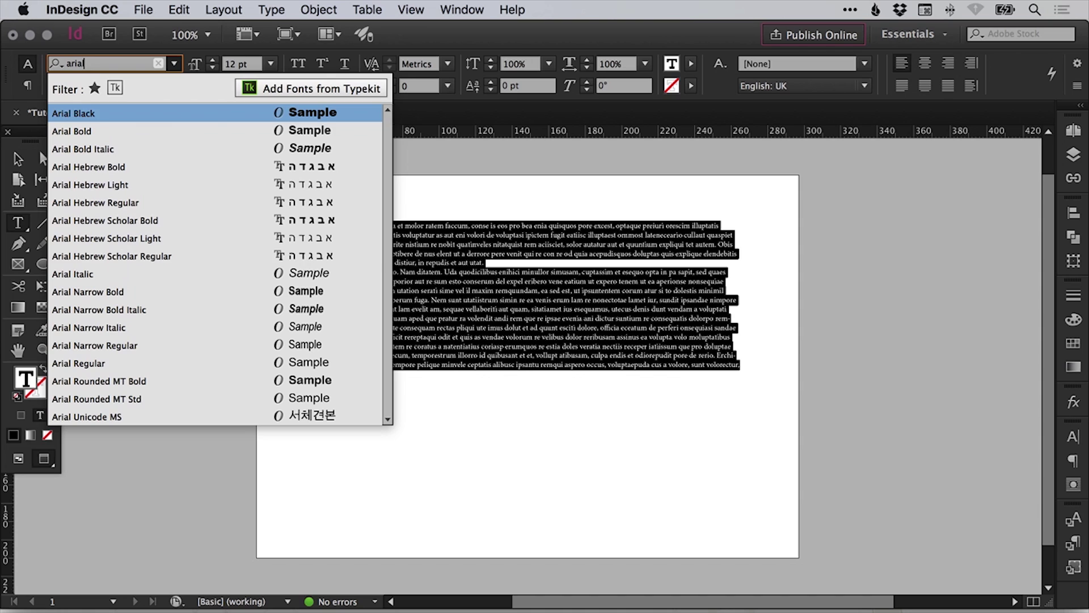
{"action": "left_click", "coordinate": [145, 361]}
{"action": "left_click", "coordinate": [212, 60]}
{"action": "left_click", "coordinate": [213, 60]}
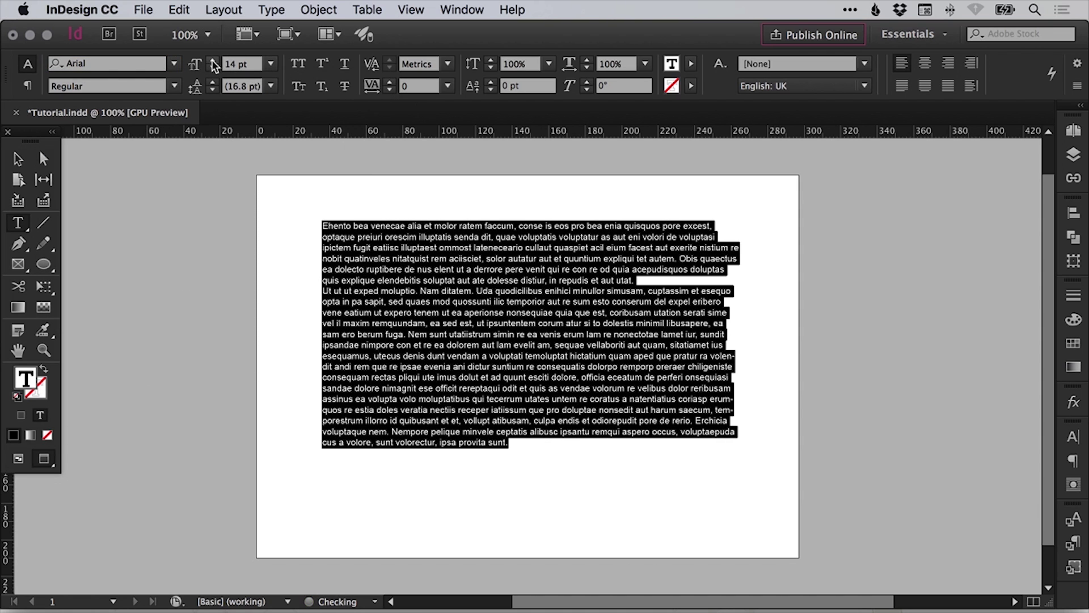
{"action": "left_click", "coordinate": [213, 86]}
{"action": "left_click", "coordinate": [213, 86]}
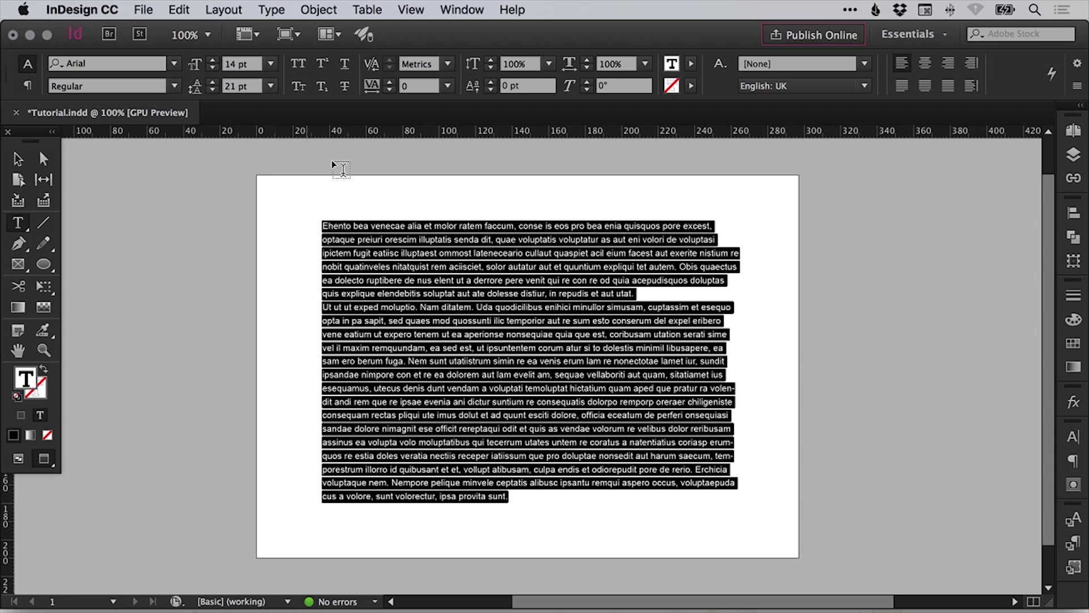
{"action": "left_click", "coordinate": [590, 381]}
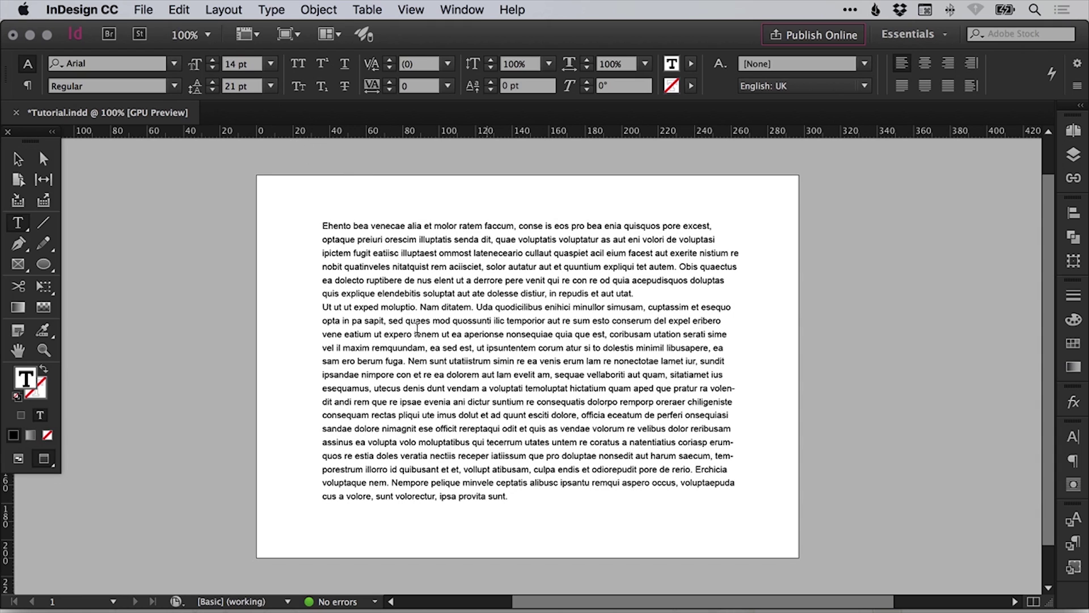
Draw a 117.5 mm circle with the Ellipse tool over the middle of the text.
{"action": "left_click", "coordinate": [19, 161]}
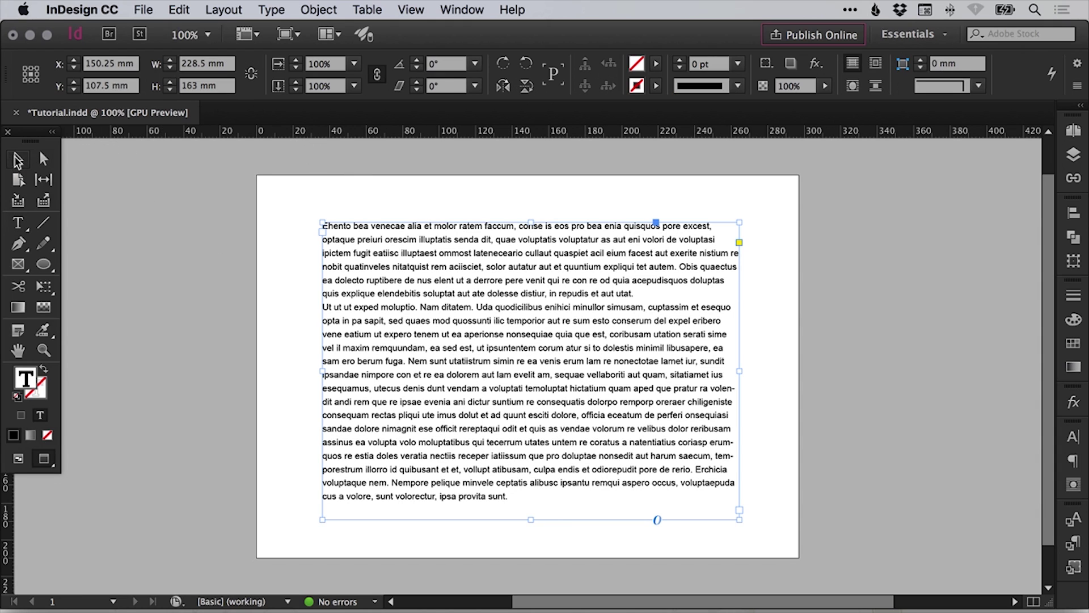
{"action": "left_click", "coordinate": [161, 280]}
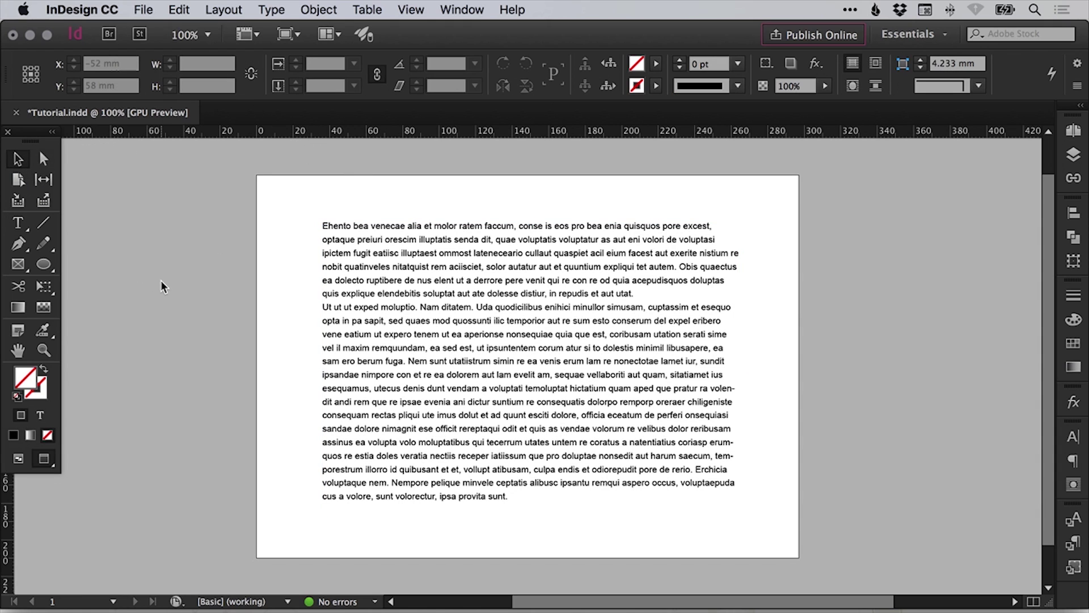
{"action": "left_click", "coordinate": [45, 267]}
{"action": "left_click", "coordinate": [46, 267]}
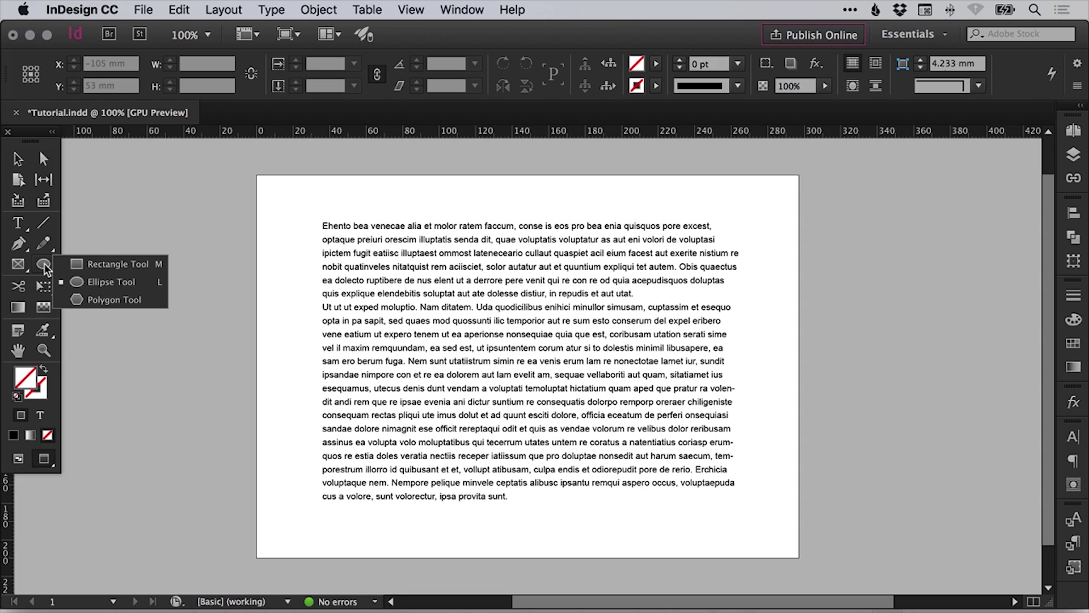
{"action": "left_click", "coordinate": [108, 281]}
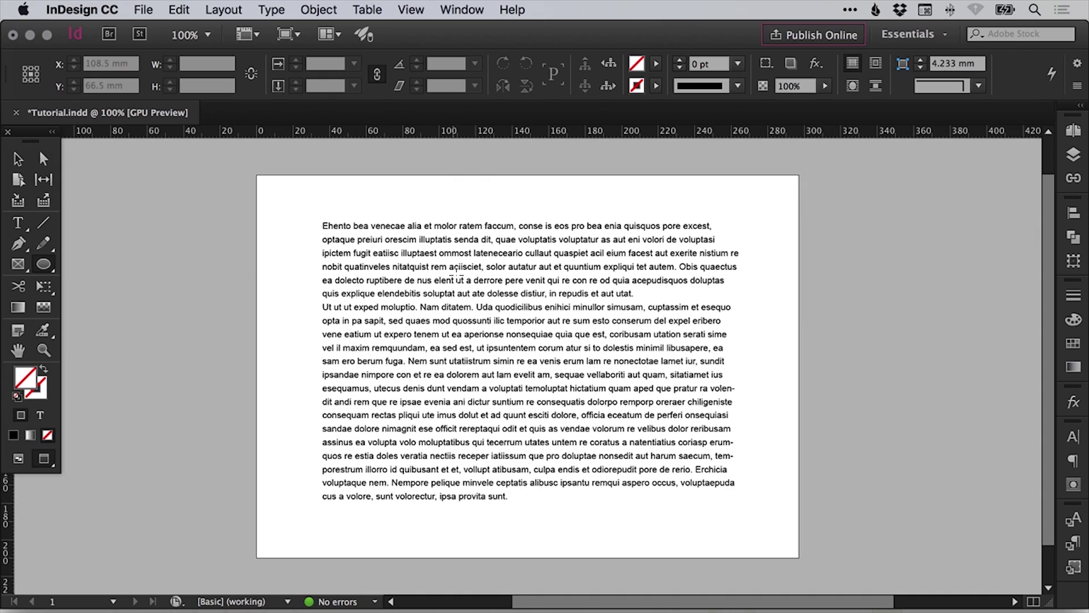
{"action": "left_click_drag", "start_coordinate": [423, 261], "coordinate": [660, 462]}
Fill the circle with the cyan swatch.
{"action": "key", "text": "v"}
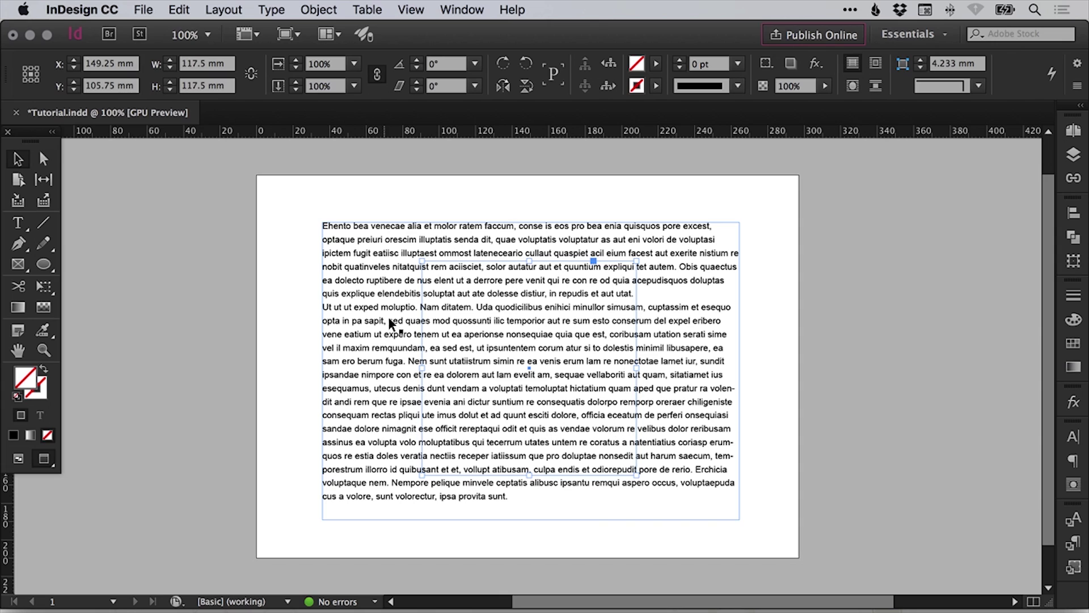
{"action": "left_click", "coordinate": [1073, 343]}
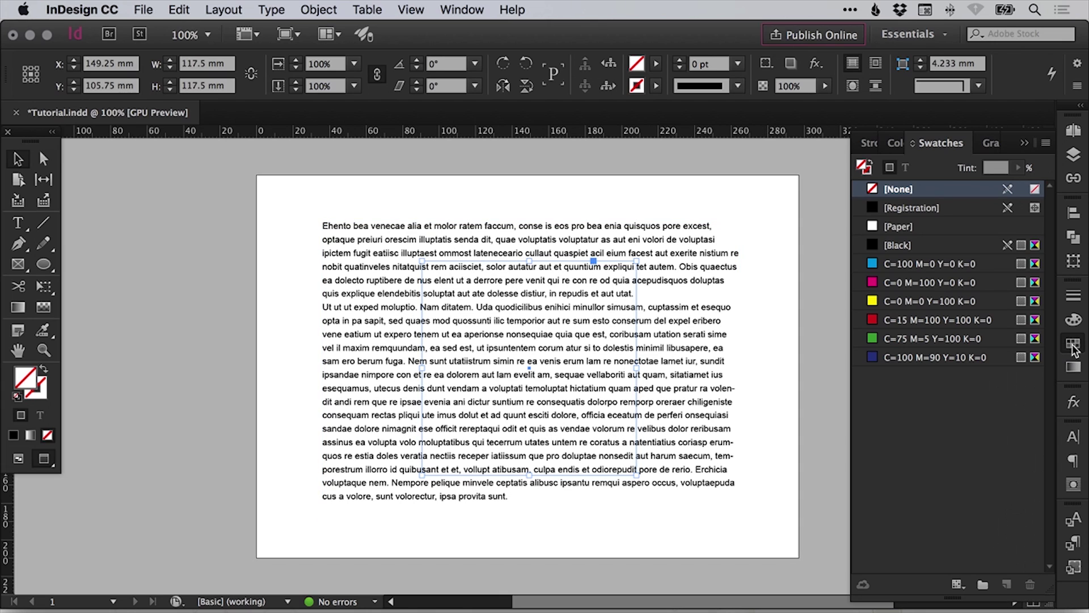
{"action": "left_click", "coordinate": [916, 266]}
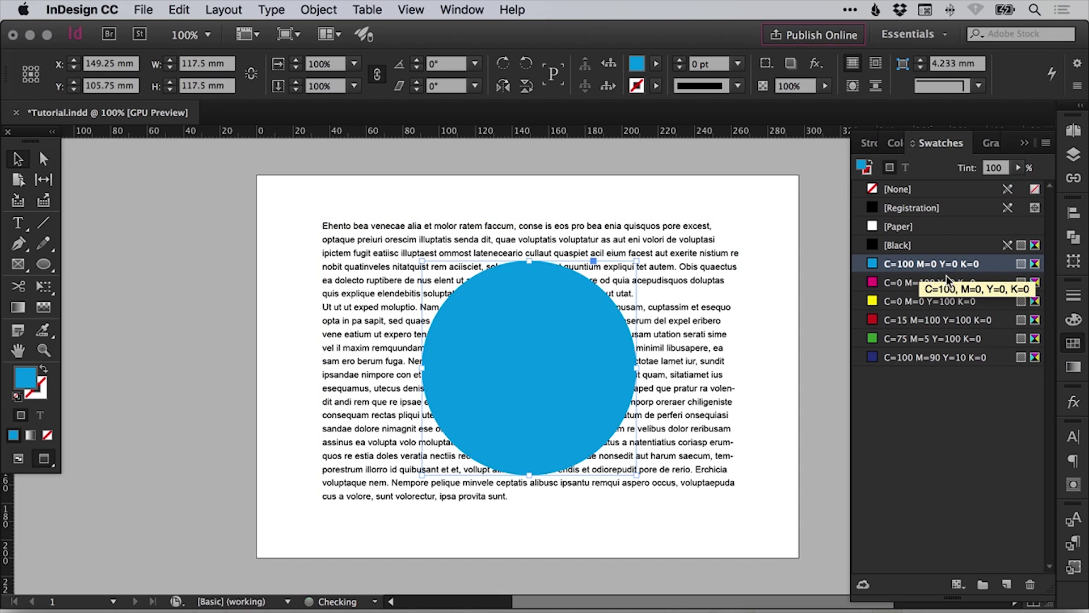
{"action": "left_click", "coordinate": [1072, 343]}
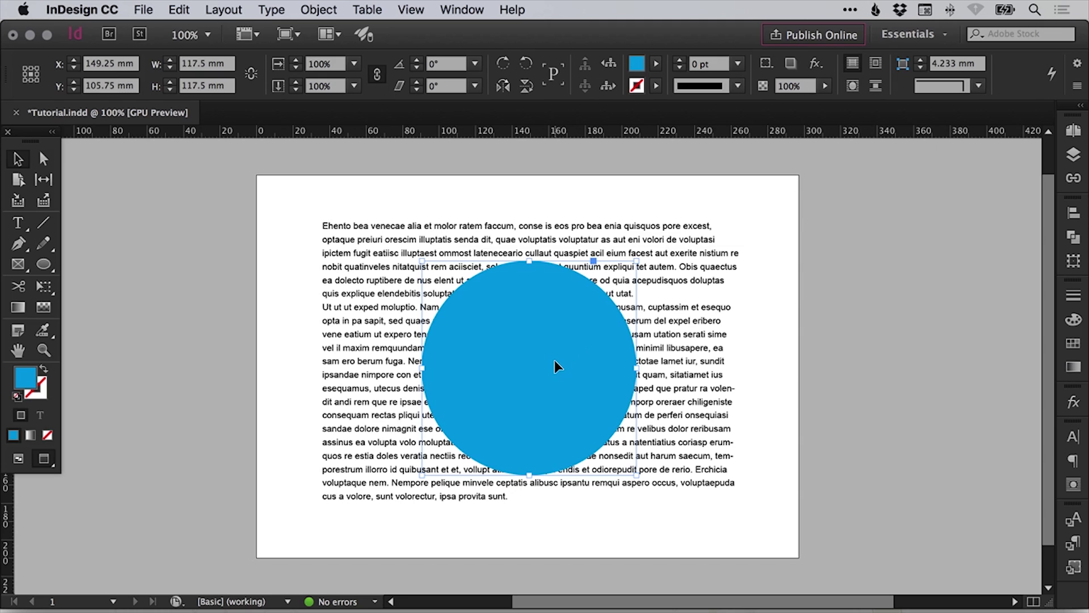
Nudge the circle slightly up-left and widen the text frame leftward to 244.5 mm.
{"action": "key", "text": "w"}
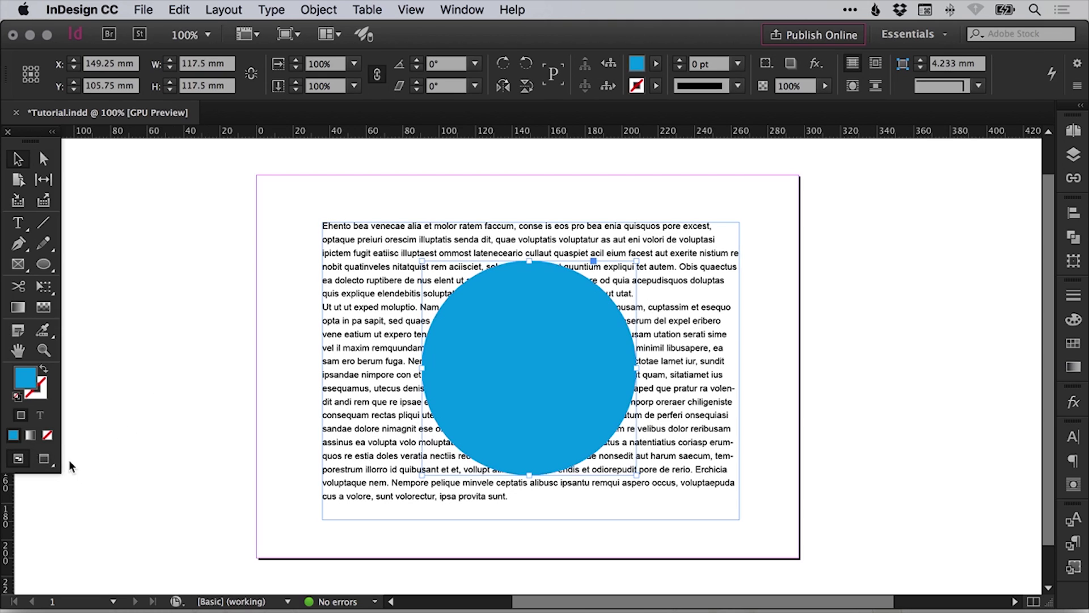
{"action": "key", "text": "w"}
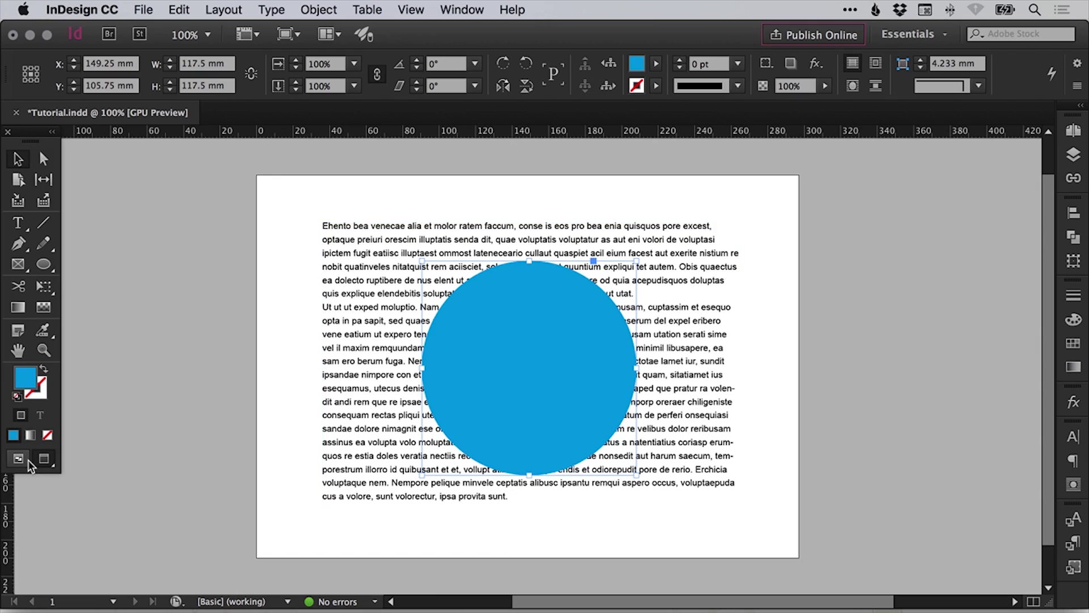
{"action": "left_click", "coordinate": [27, 460]}
{"action": "left_click_drag", "start_coordinate": [528, 339], "coordinate": [525, 334]}
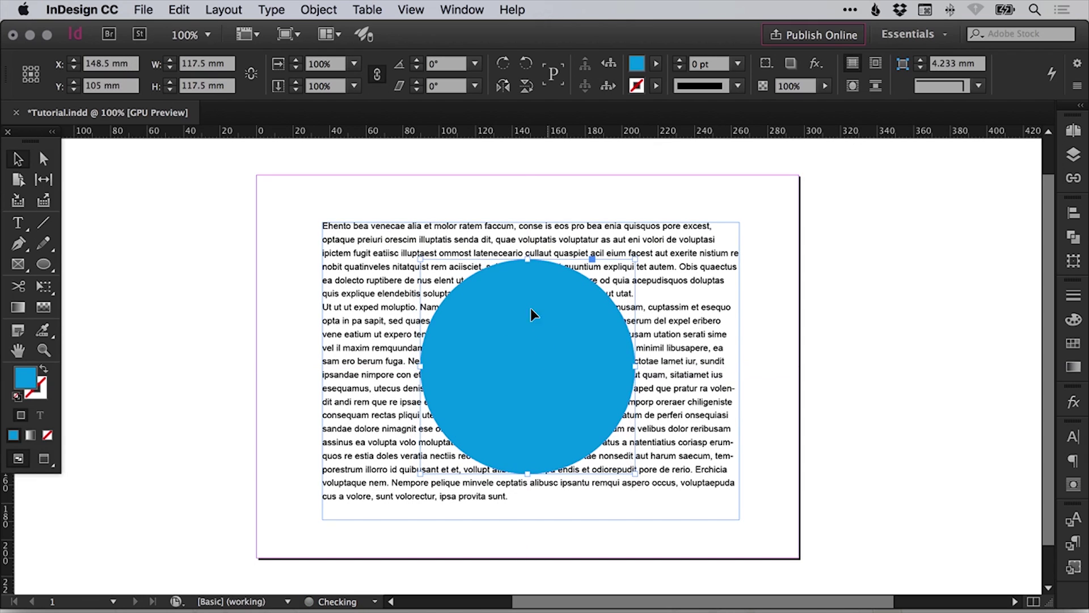
{"action": "left_click", "coordinate": [329, 335]}
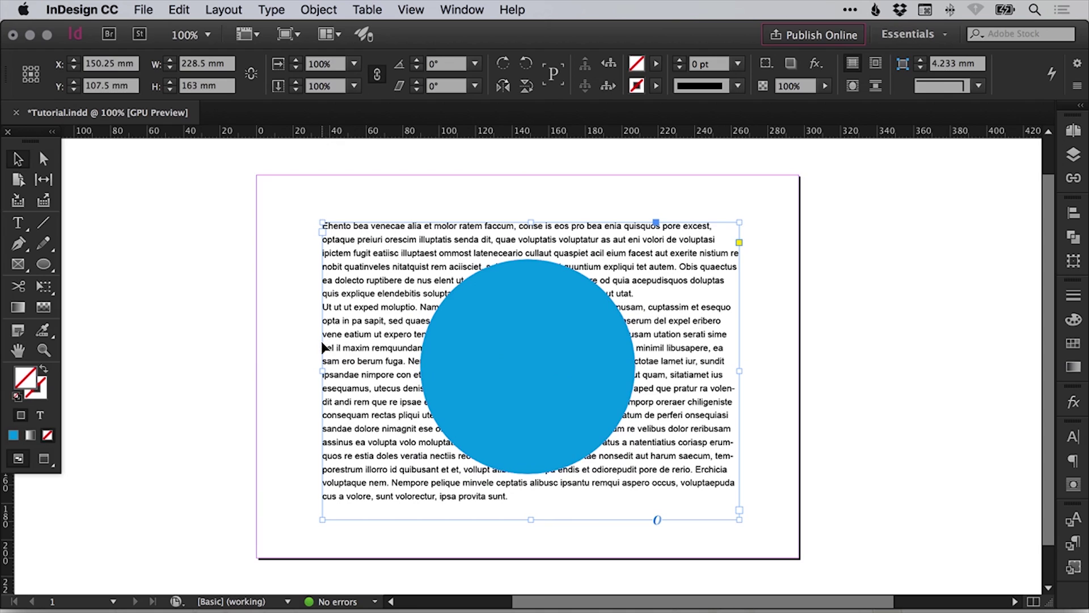
{"action": "left_click_drag", "start_coordinate": [322, 373], "coordinate": [308, 371]}
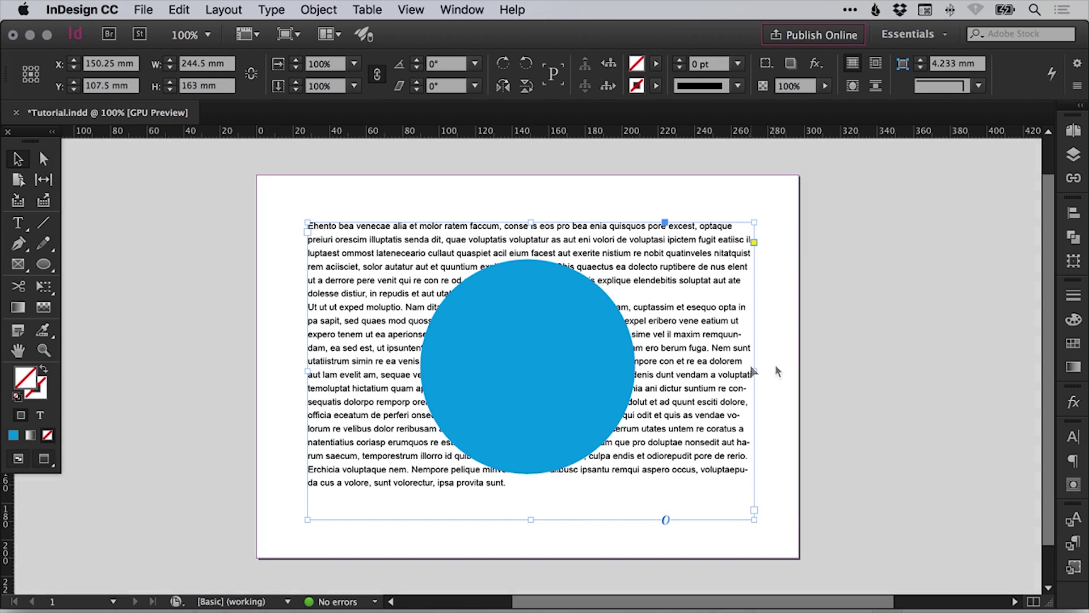
{"action": "key", "text": "w"}
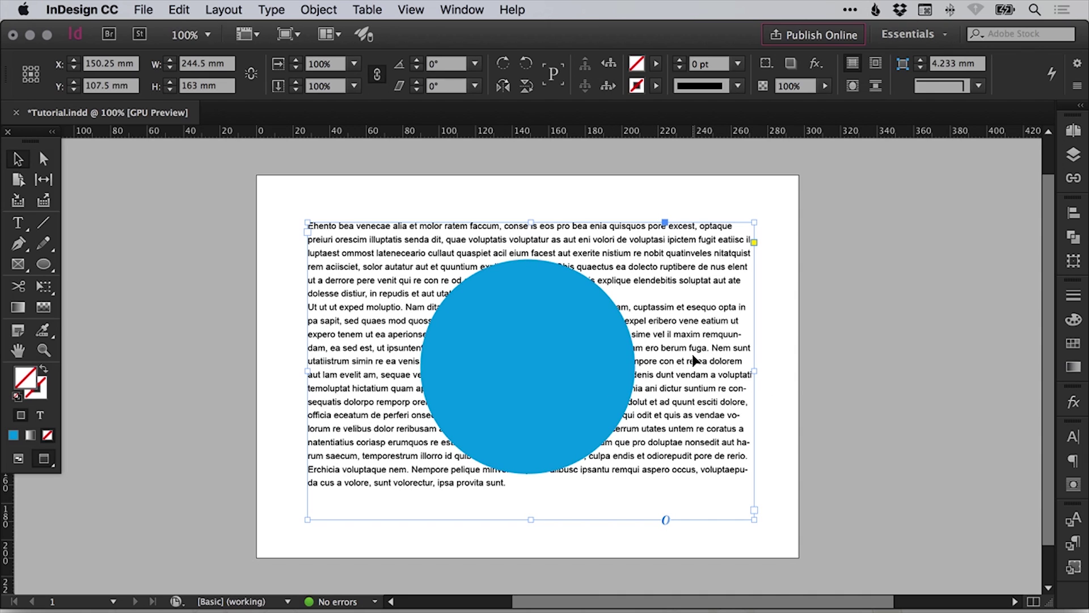
Show the Text Wrap panel from the Window menu with the blue circle selected.
{"action": "left_click", "coordinate": [472, 9]}
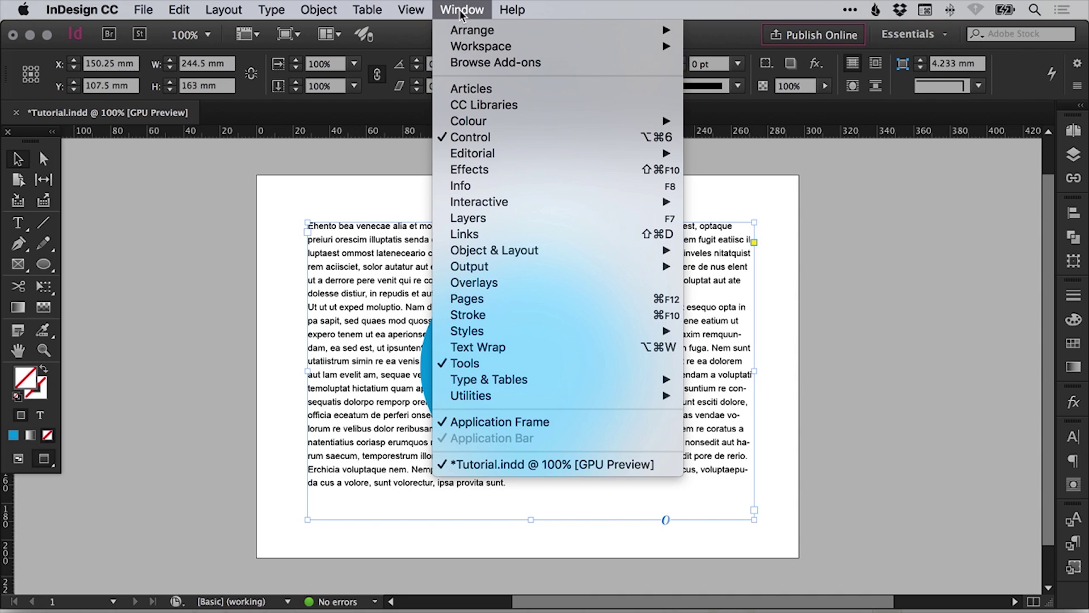
{"action": "left_click", "coordinate": [511, 347]}
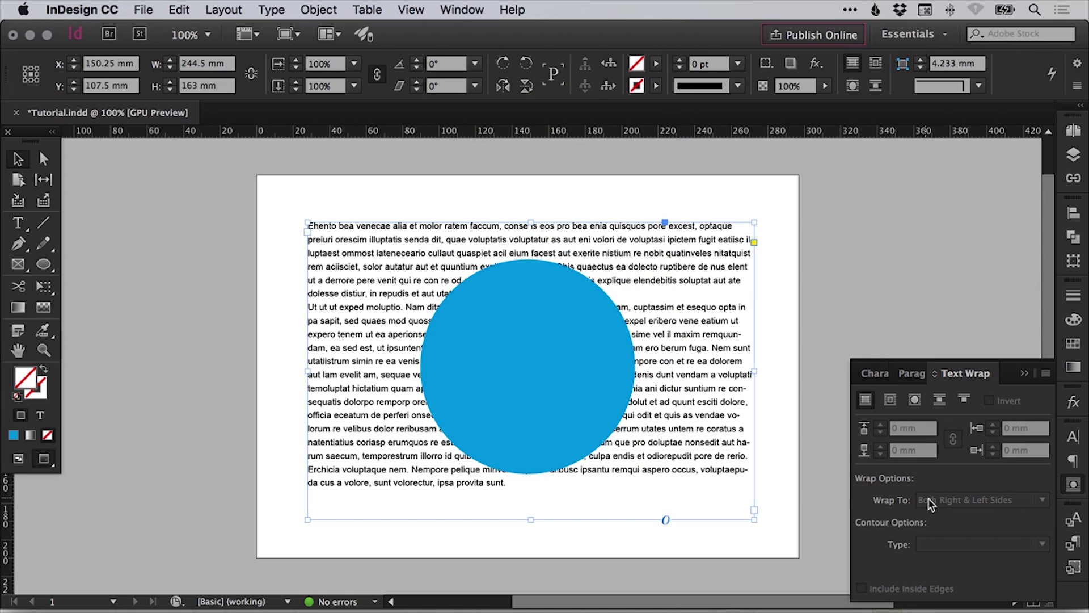
{"action": "left_click", "coordinate": [511, 363]}
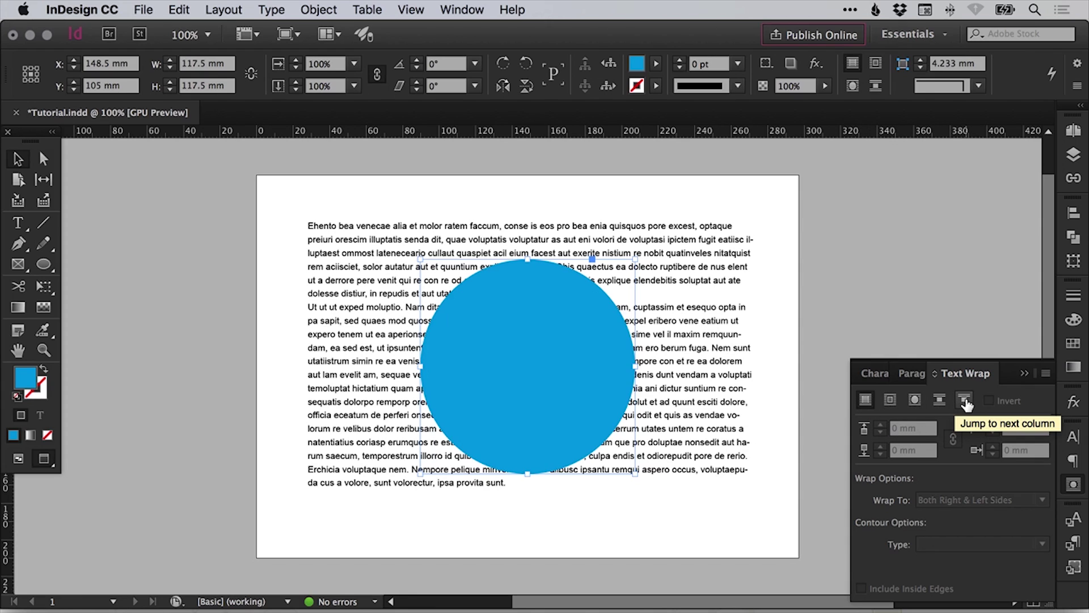
{"action": "left_click", "coordinate": [865, 404]}
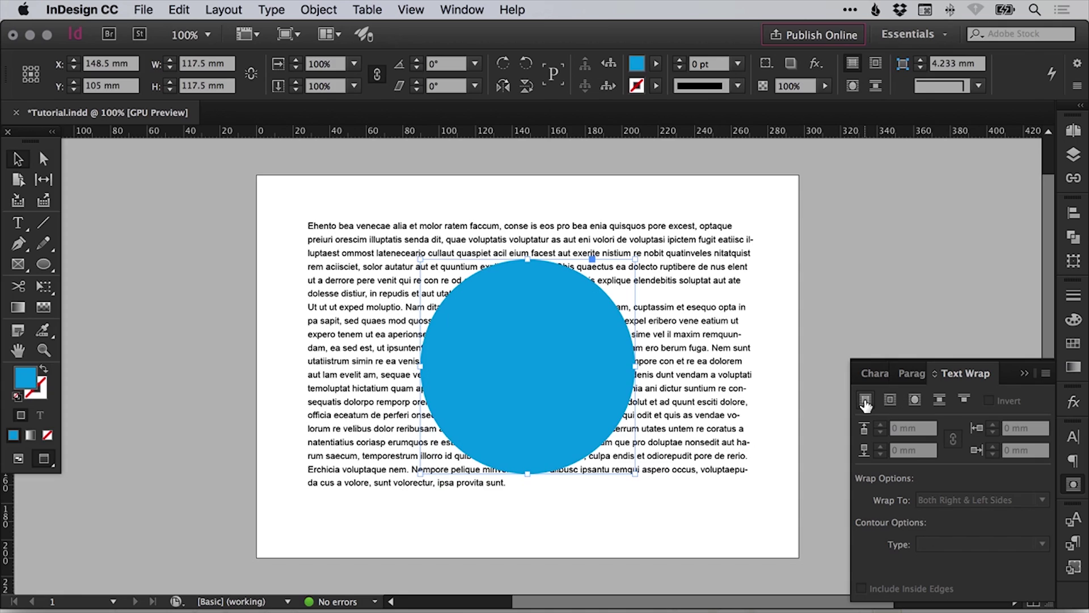
{"action": "left_click", "coordinate": [865, 404]}
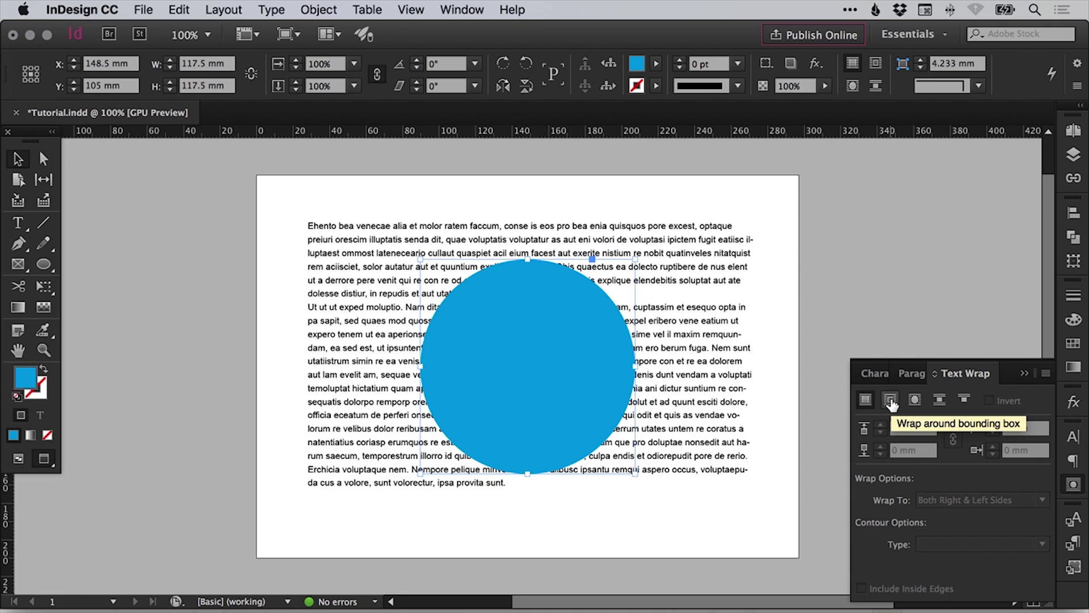
Apply bounding-box text wrap to the circle with linked 10 mm offsets on all sides.
{"action": "left_click", "coordinate": [891, 403]}
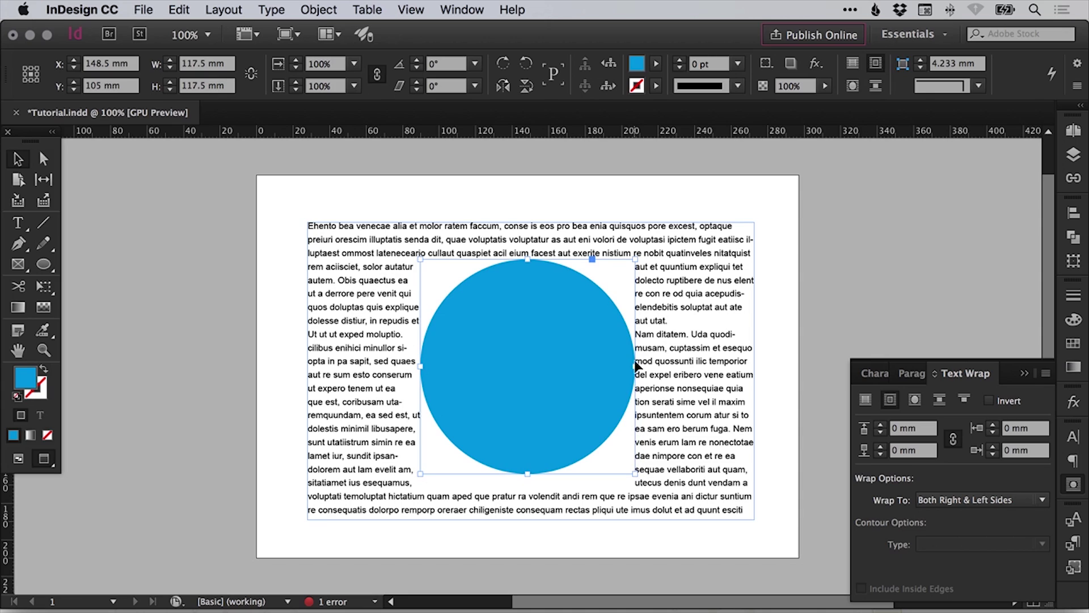
{"action": "left_click", "coordinate": [910, 428]}
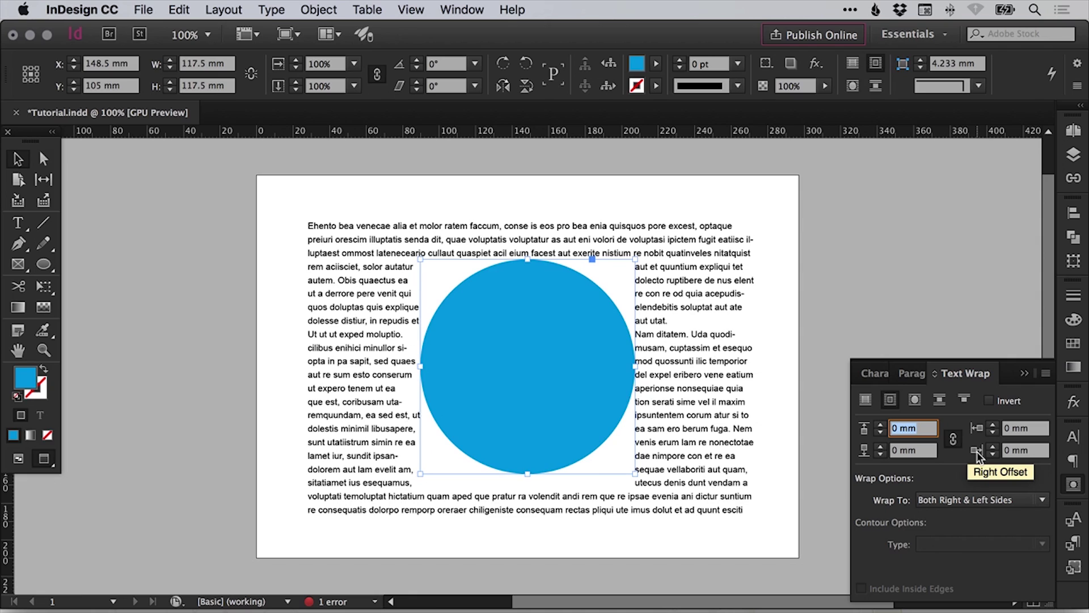
{"action": "left_click", "coordinate": [953, 439]}
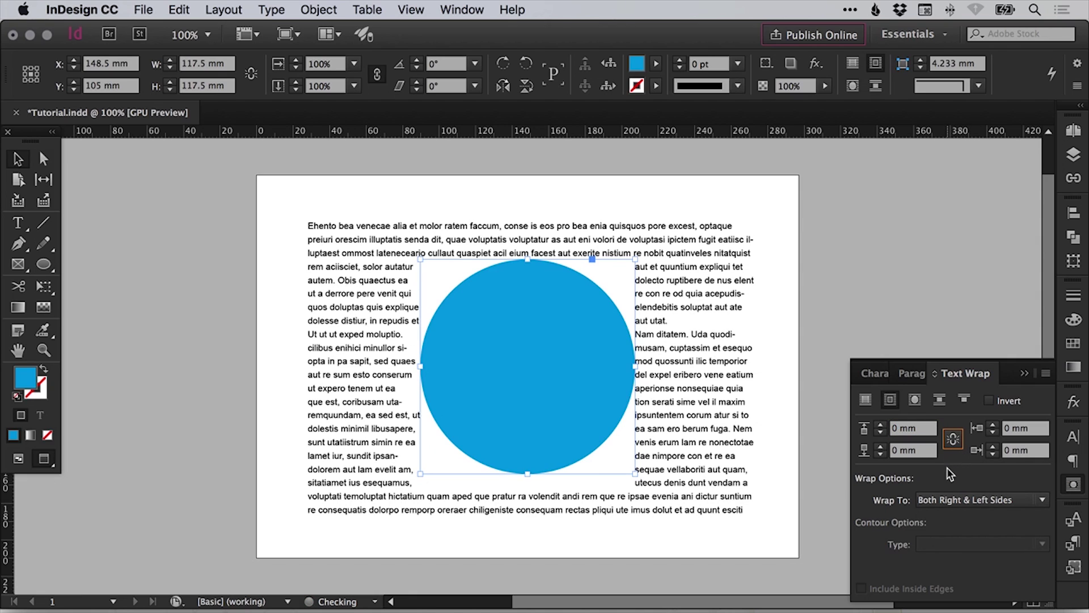
{"action": "left_click", "coordinate": [914, 428]}
{"action": "type", "text": "20"}
{"action": "key", "text": "Return"}
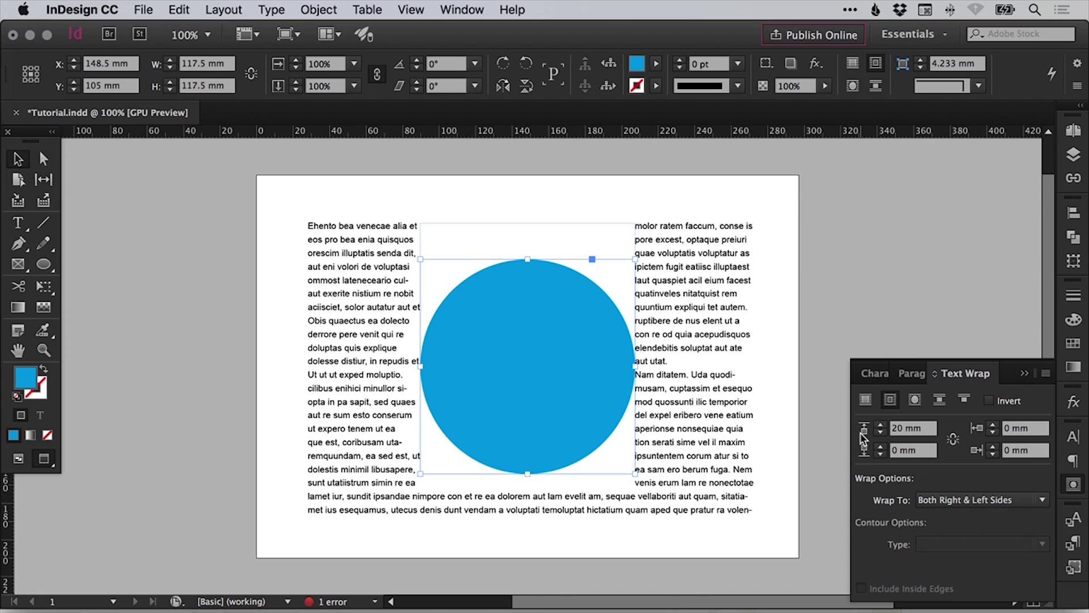
{"action": "key", "text": "super+z"}
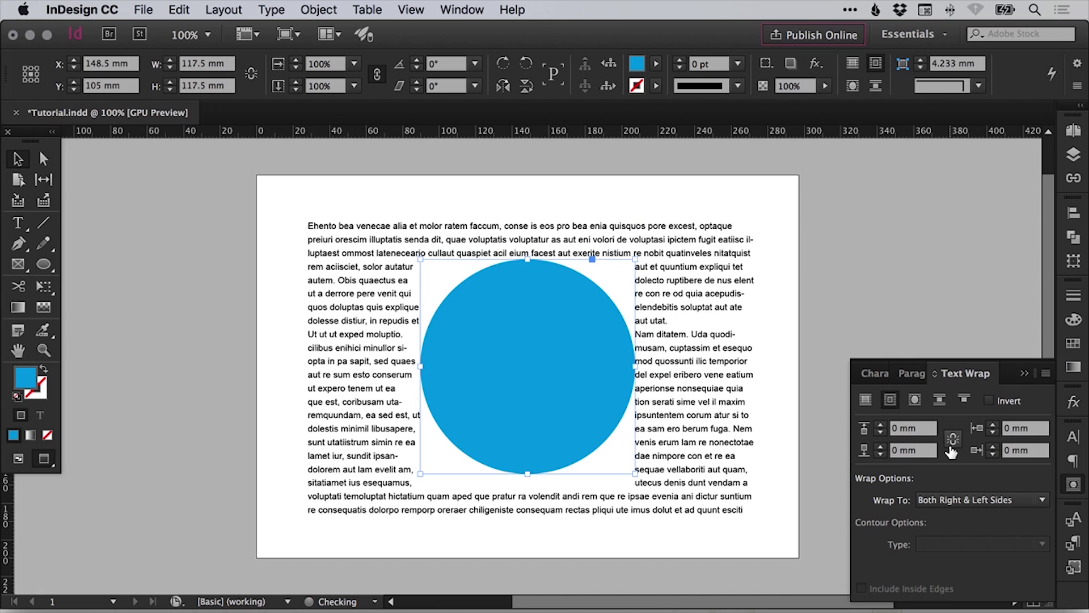
{"action": "triple_click", "coordinate": [914, 432]}
{"action": "type", "text": "10"}
{"action": "key", "text": "Return"}
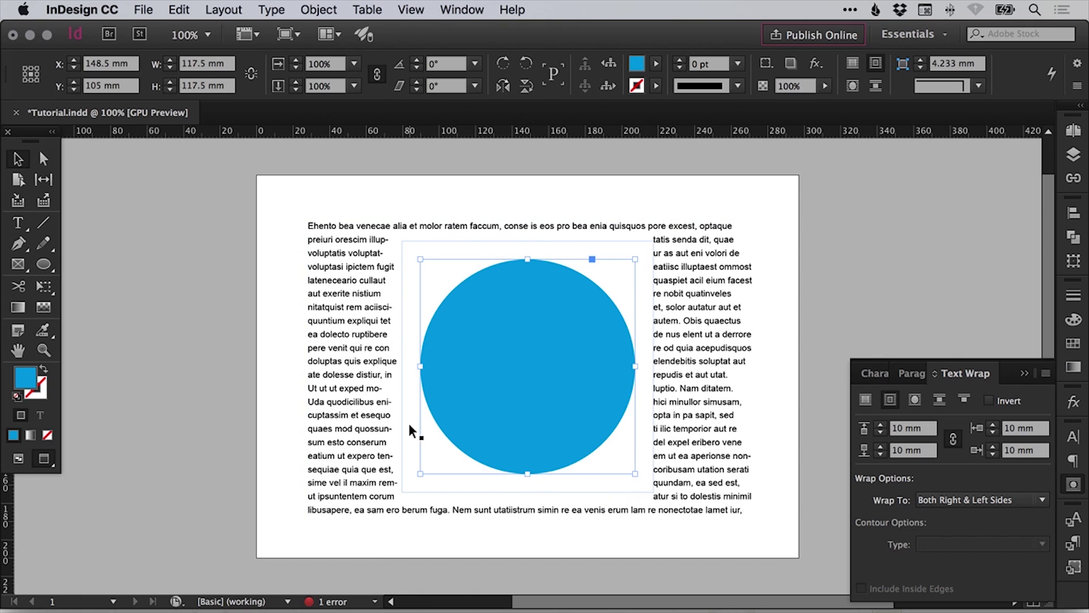
{"action": "left_click", "coordinate": [878, 310]}
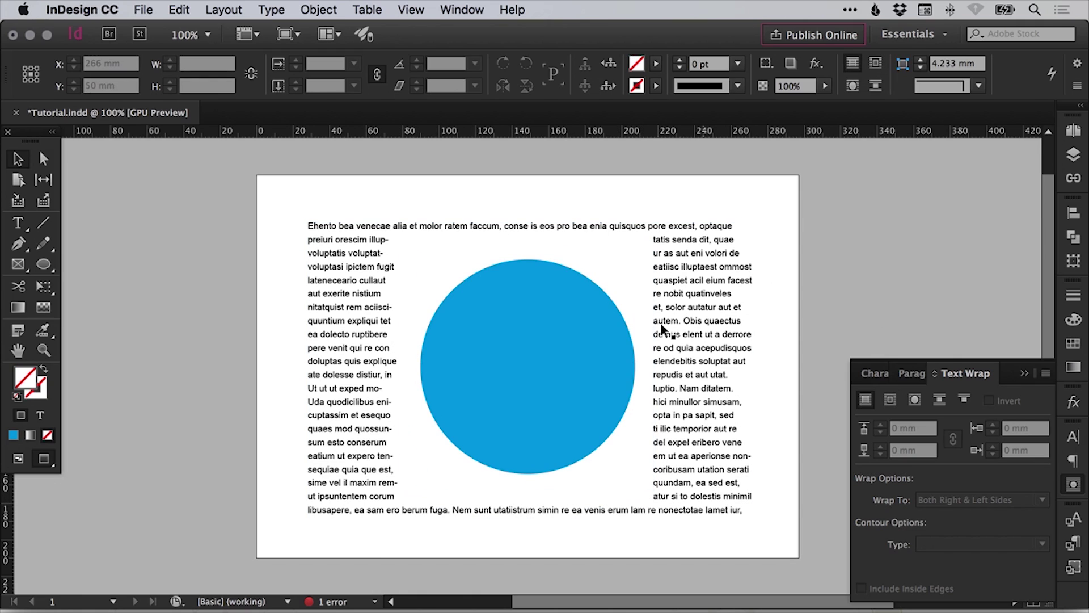
{"action": "left_click", "coordinate": [459, 316]}
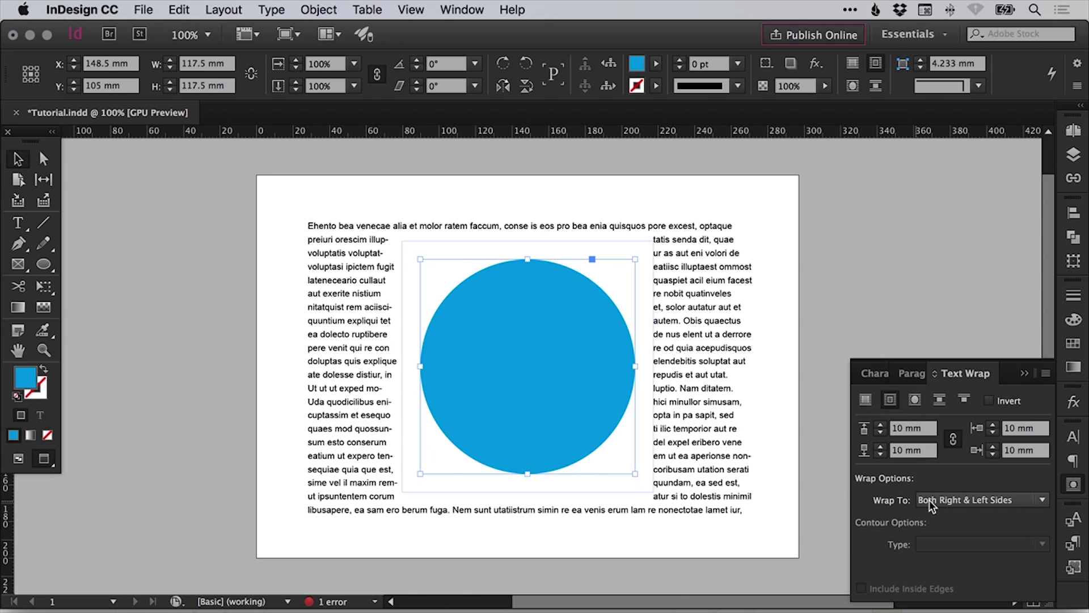
{"action": "left_click", "coordinate": [958, 500]}
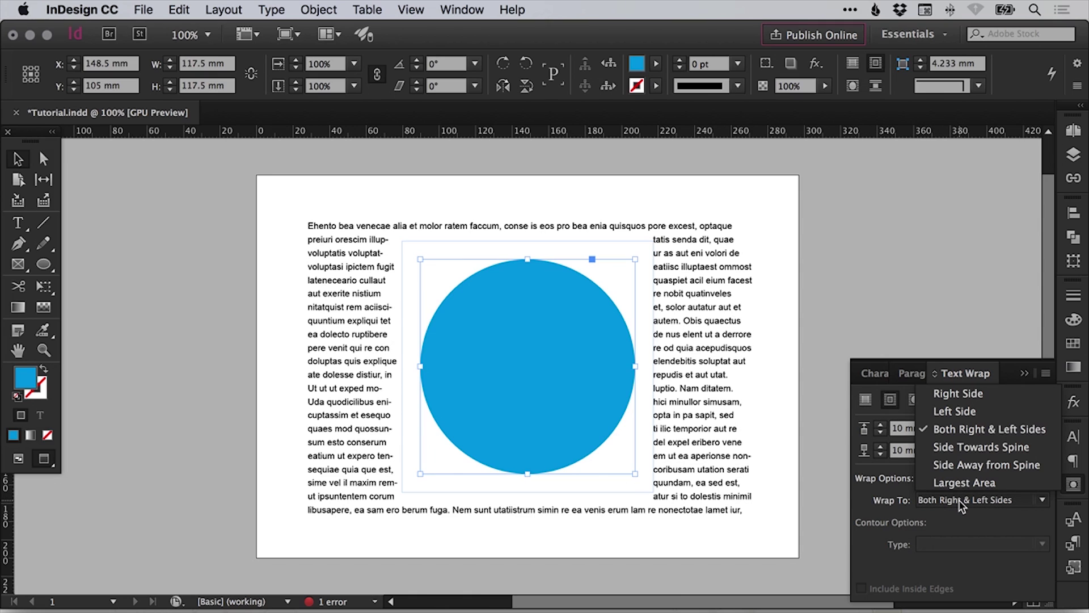
{"action": "left_click", "coordinate": [958, 395]}
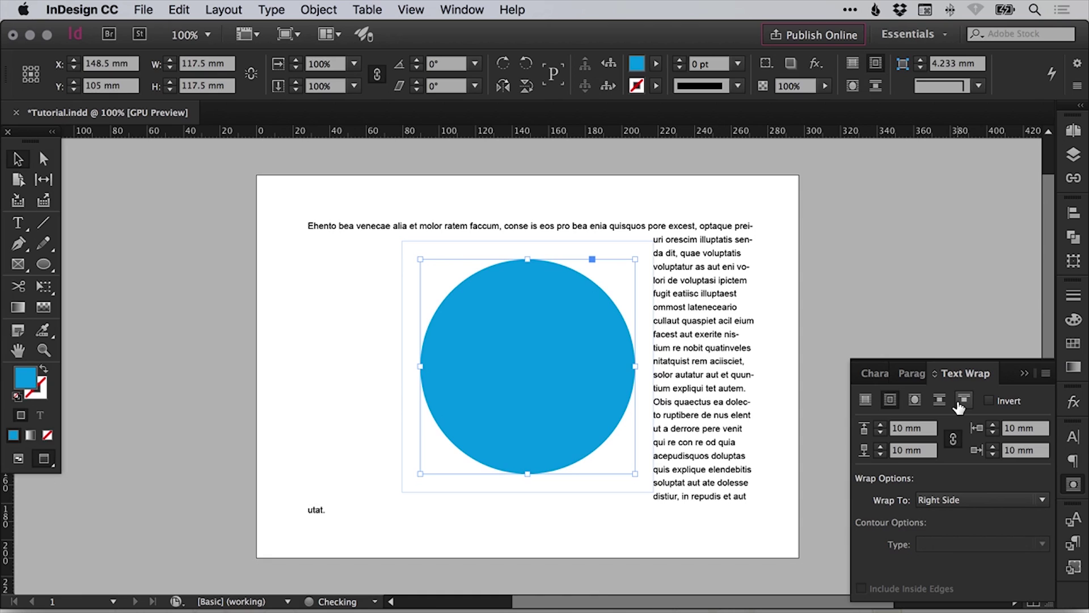
{"action": "left_click", "coordinate": [960, 501]}
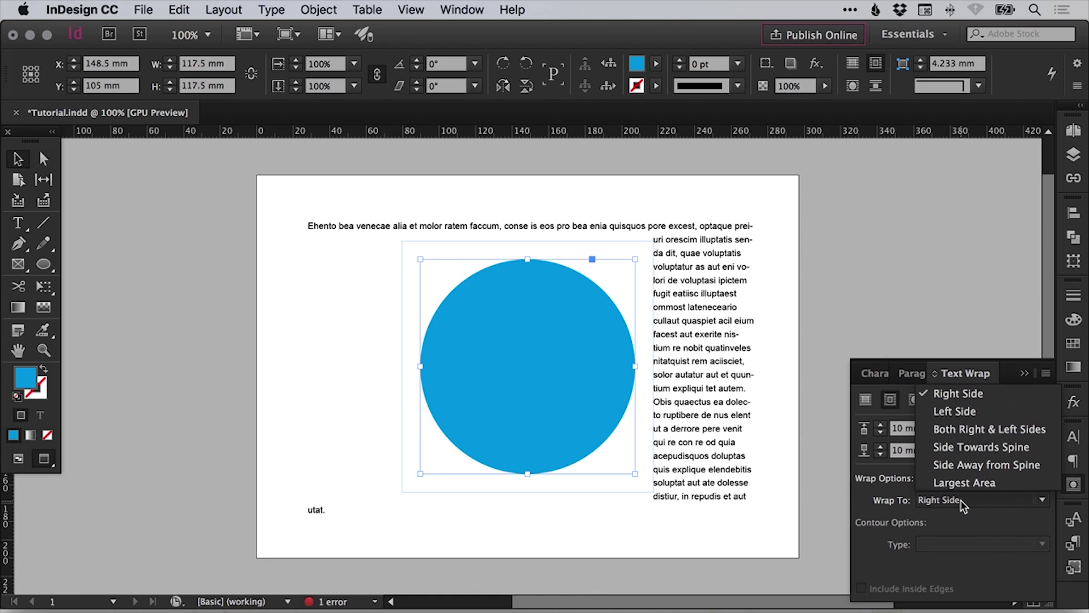
{"action": "left_click", "coordinate": [959, 414]}
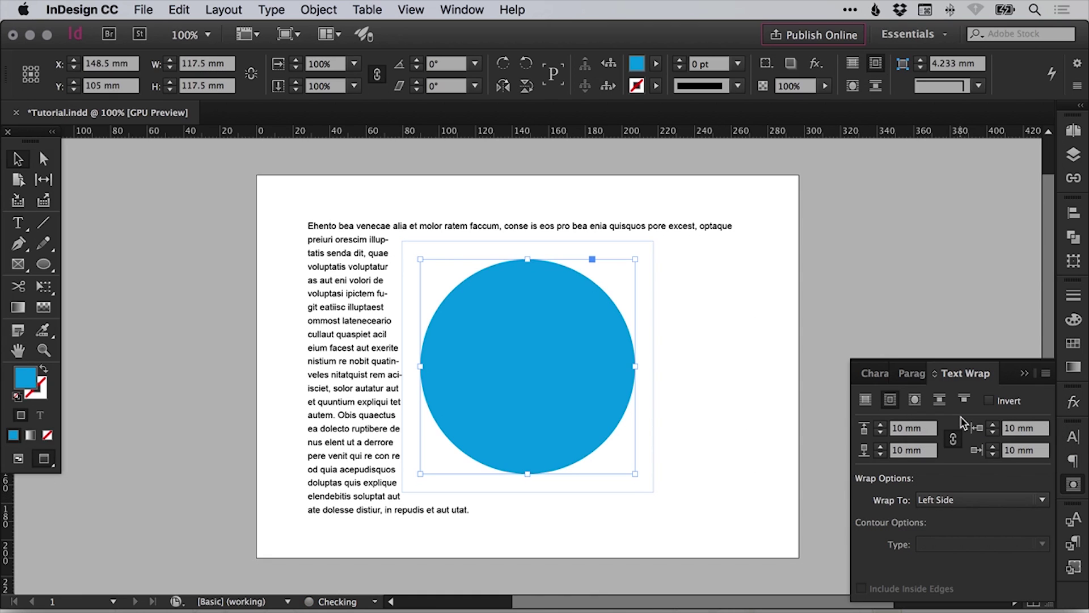
{"action": "left_click_drag", "start_coordinate": [595, 375], "coordinate": [663, 380]}
{"action": "left_click", "coordinate": [855, 244]}
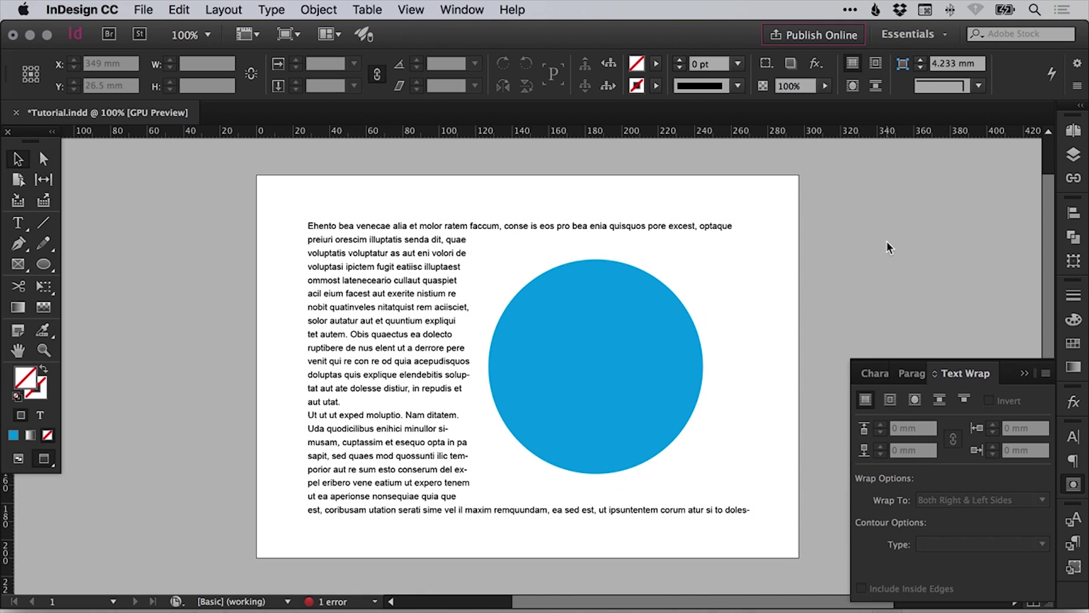
{"action": "key", "text": "super+z"}
{"action": "key", "text": "super+z"}
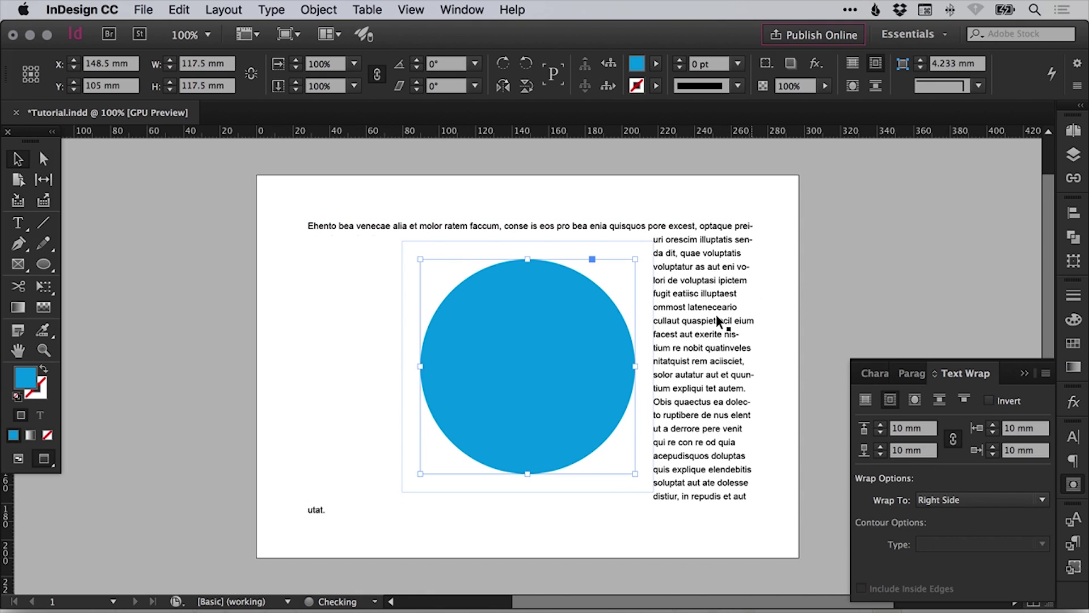
{"action": "key", "text": "super+z"}
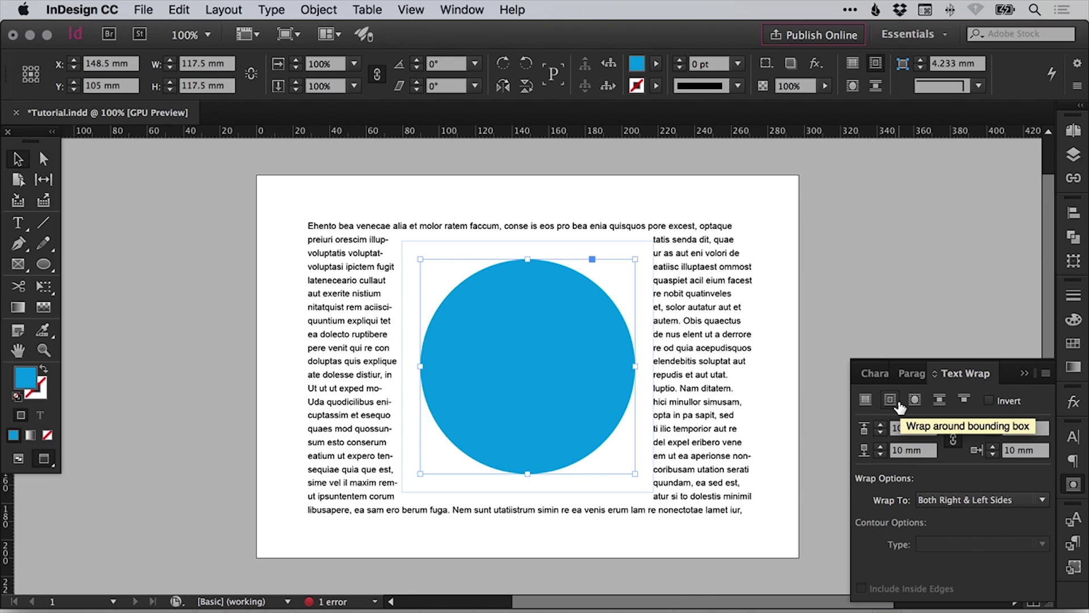
Switch the circle's text wrap to 'Wrap around object shape', then deselect.
{"action": "left_click", "coordinate": [913, 400]}
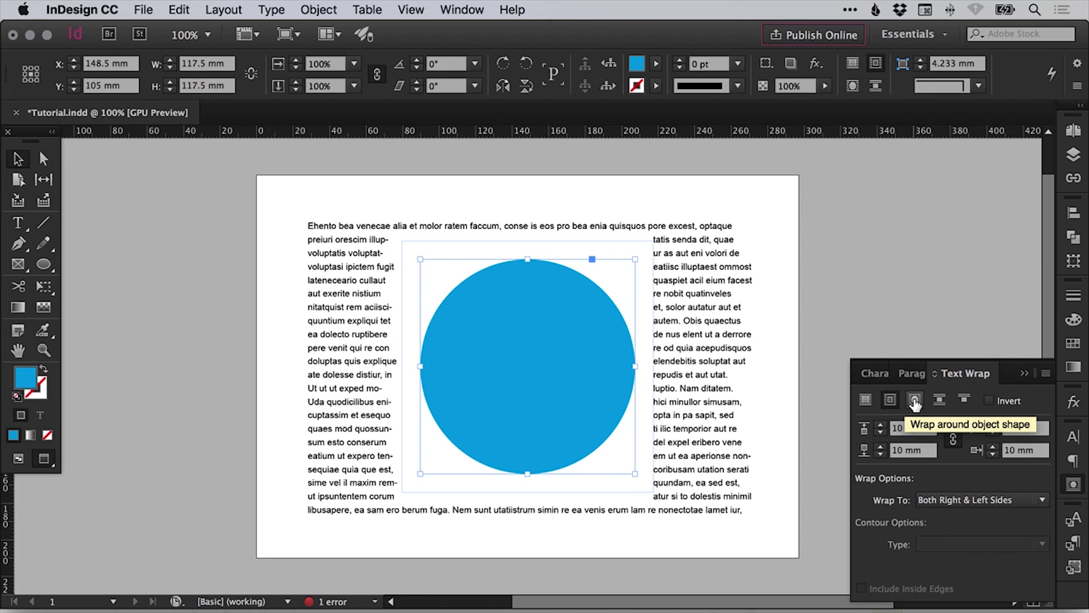
{"action": "left_click", "coordinate": [915, 400]}
{"action": "left_click", "coordinate": [367, 465]}
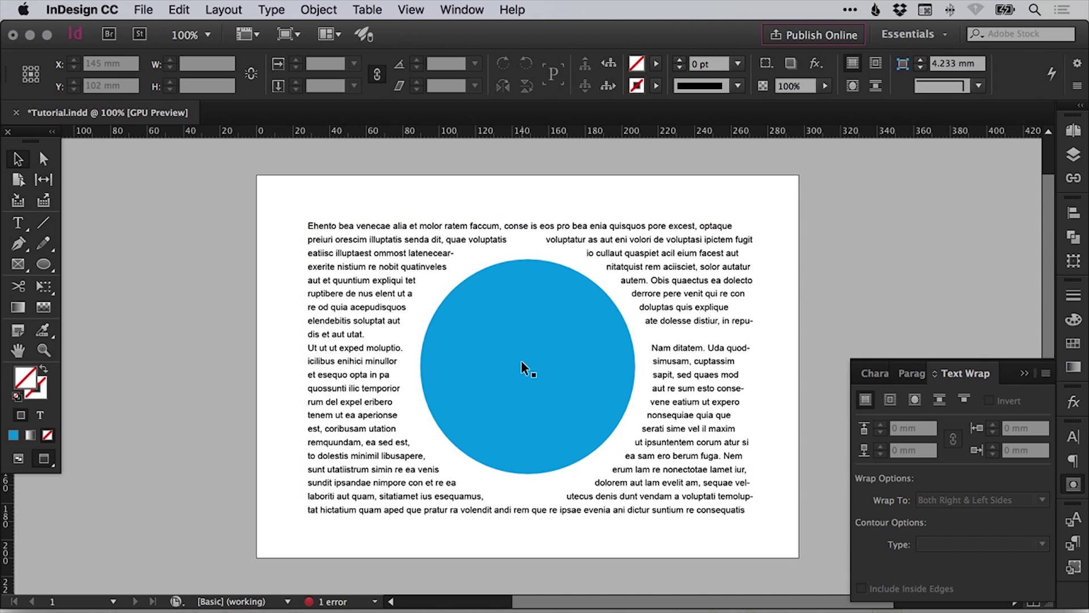
{"action": "left_click", "coordinate": [700, 267]}
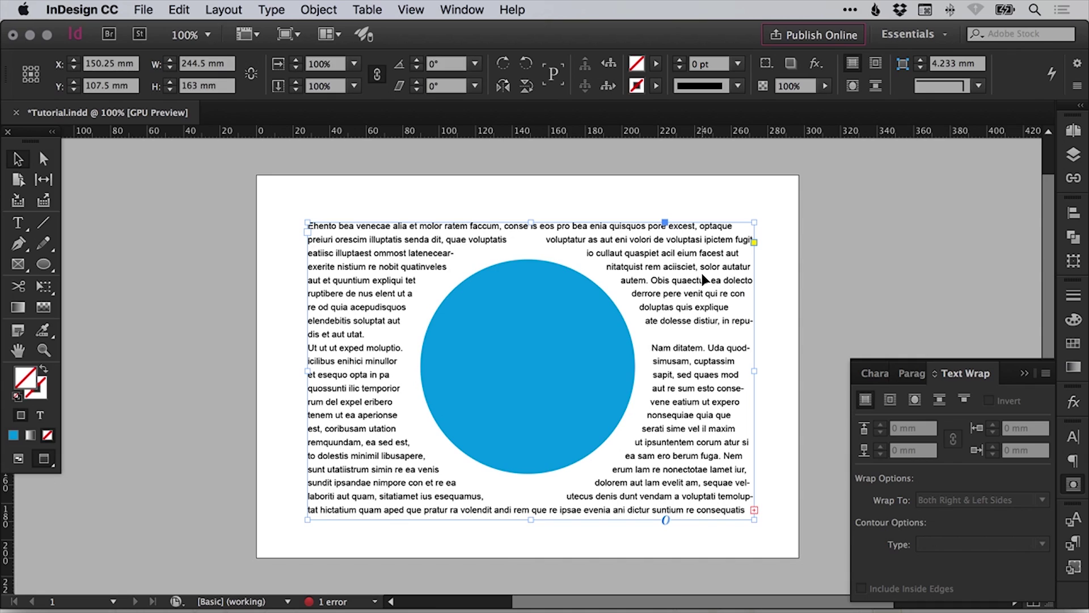
{"action": "left_click", "coordinate": [940, 400]}
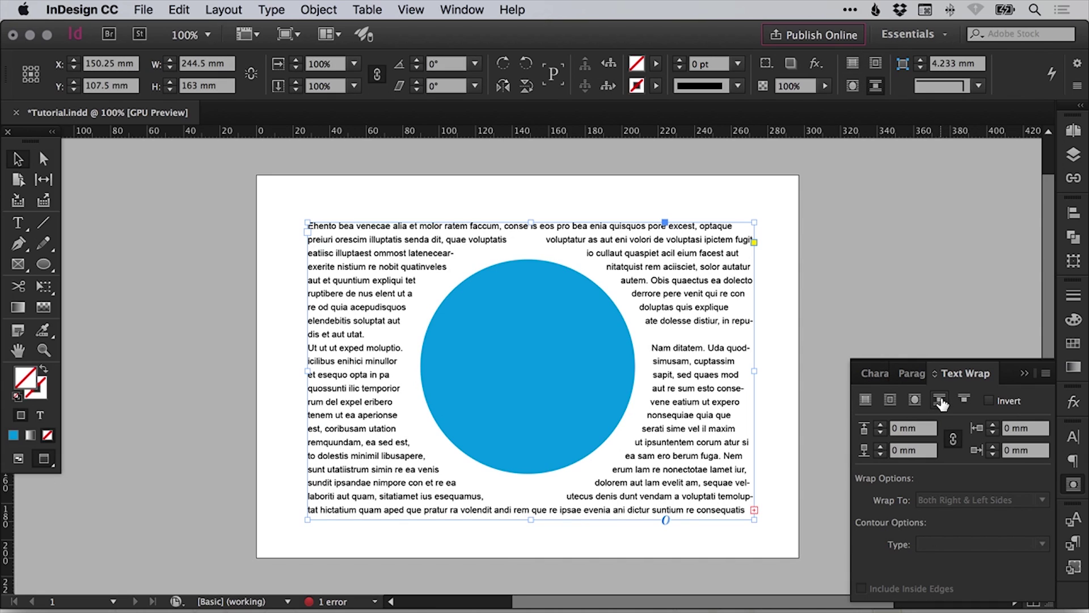
{"action": "left_click", "coordinate": [527, 357]}
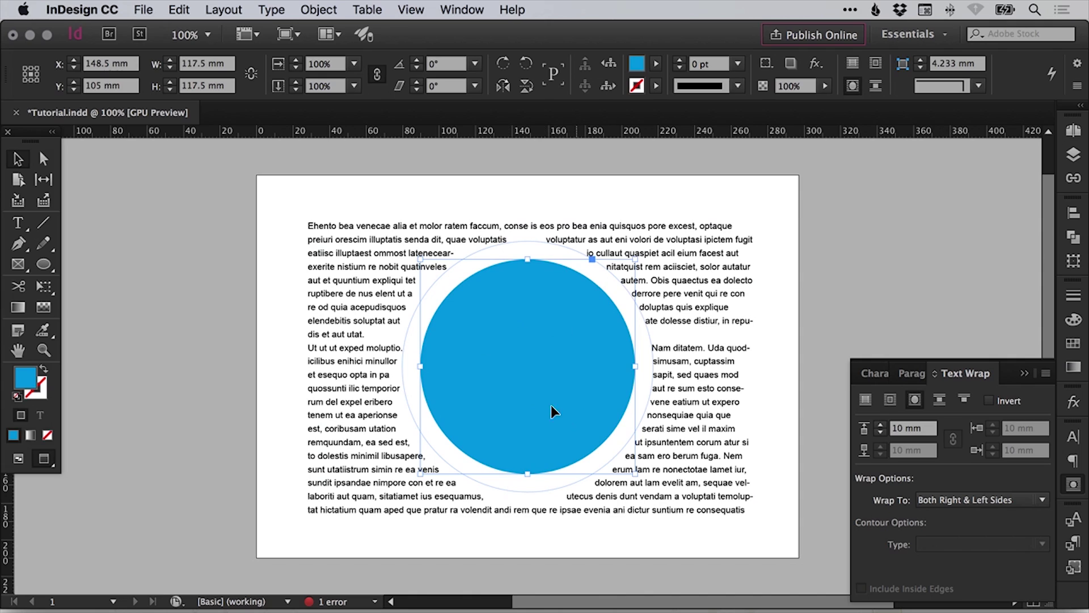
{"action": "left_click", "coordinate": [939, 400]}
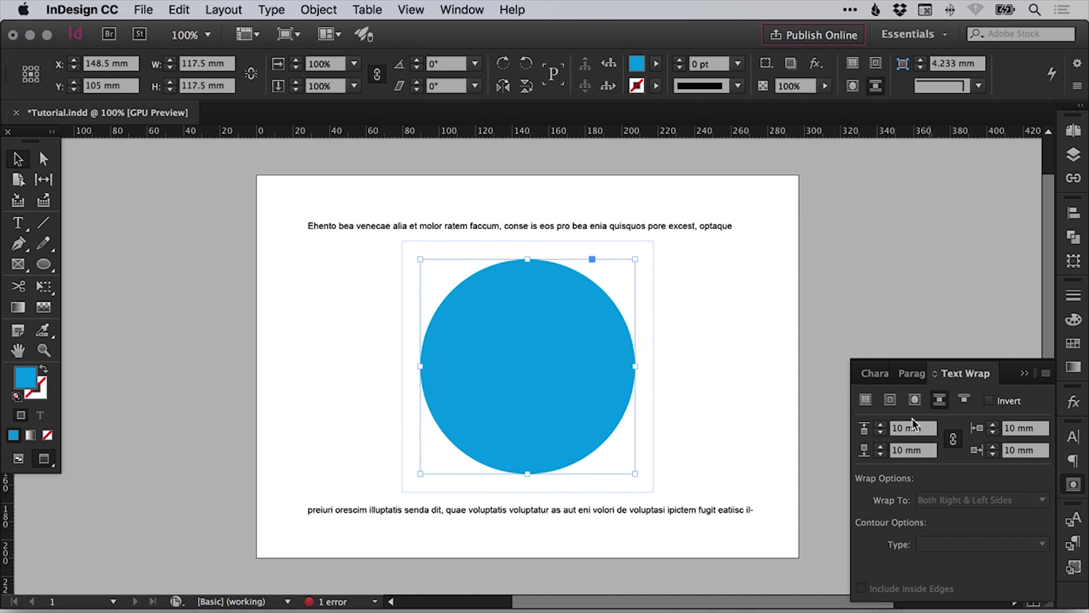
{"action": "left_click", "coordinate": [716, 512]}
{"action": "key", "text": "super+alt+c"}
{"action": "left_click", "coordinate": [688, 470]}
{"action": "key", "text": "w"}
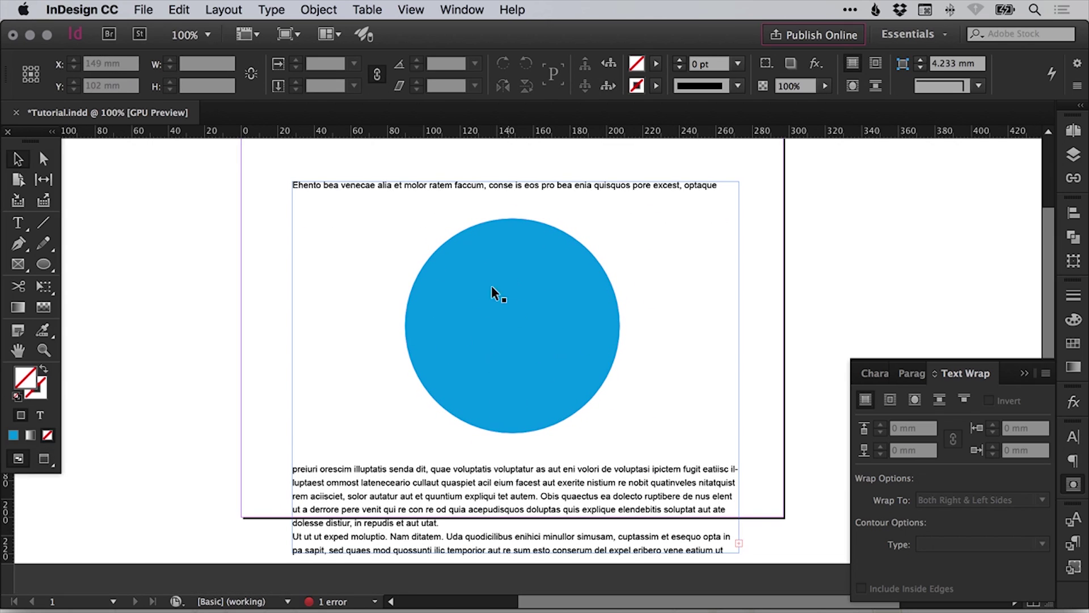
{"action": "left_click", "coordinate": [557, 490]}
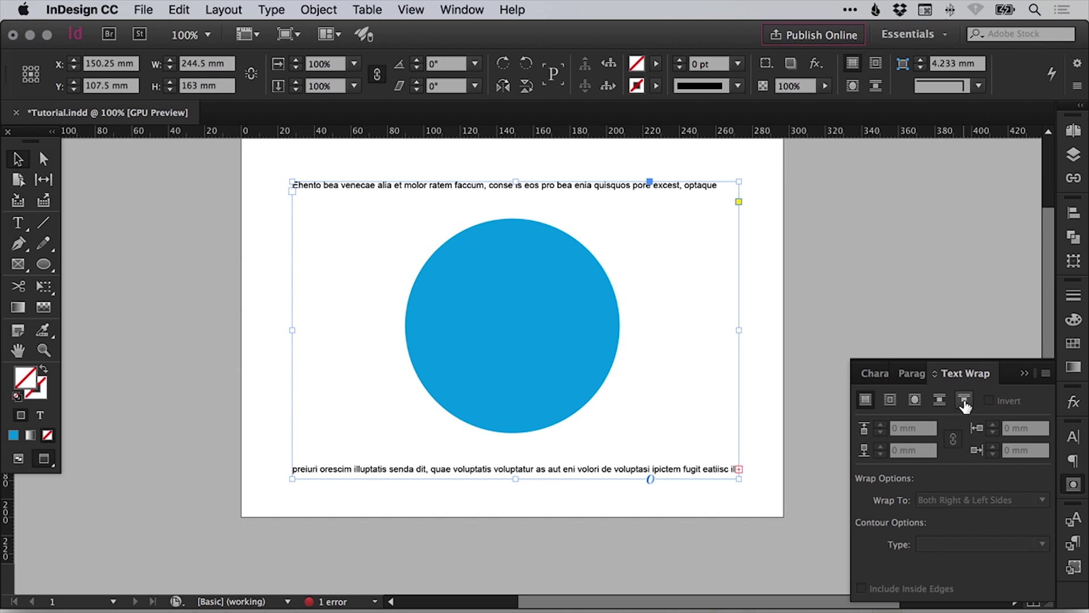
{"action": "left_click", "coordinate": [573, 283]}
{"action": "left_click", "coordinate": [939, 399]}
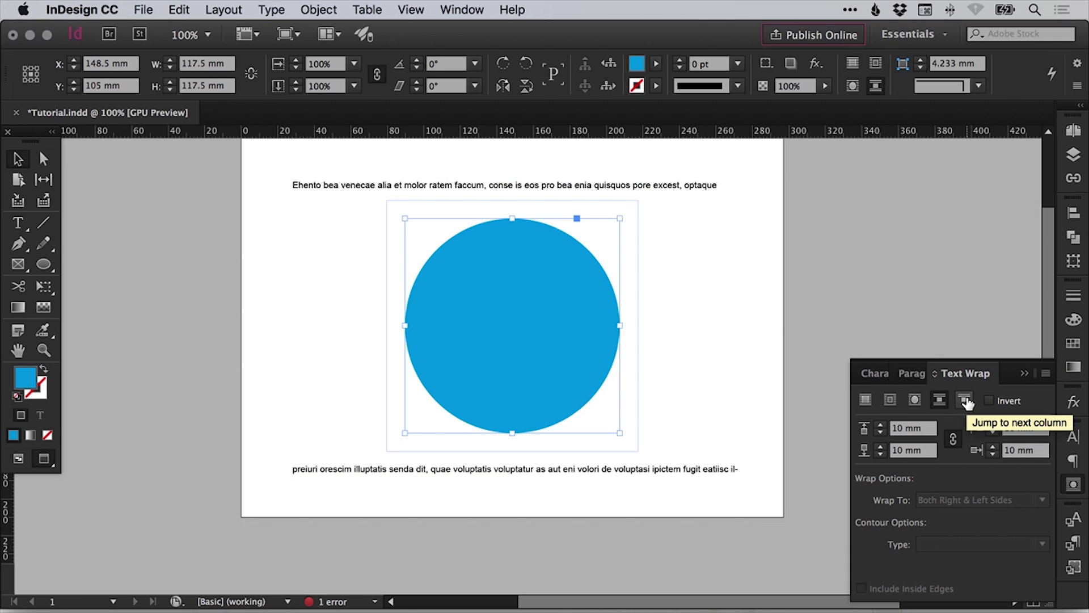
{"action": "left_click", "coordinate": [966, 400]}
{"action": "left_click_drag", "start_coordinate": [644, 234], "coordinate": [658, 251]}
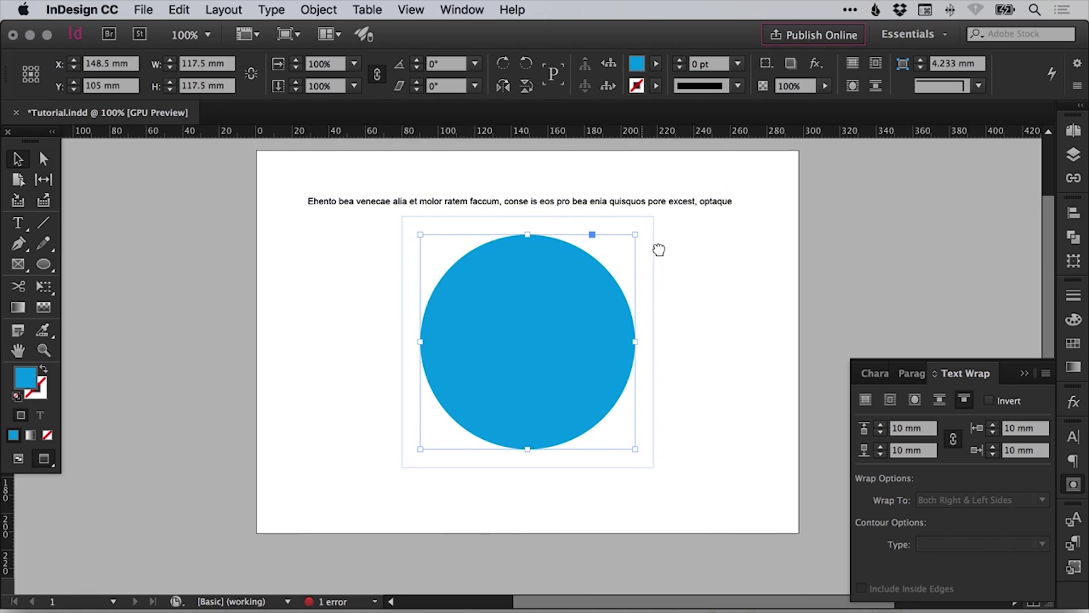
{"action": "scroll", "coordinate": [639, 250], "scroll_direction": "up", "scroll_amount": 2}
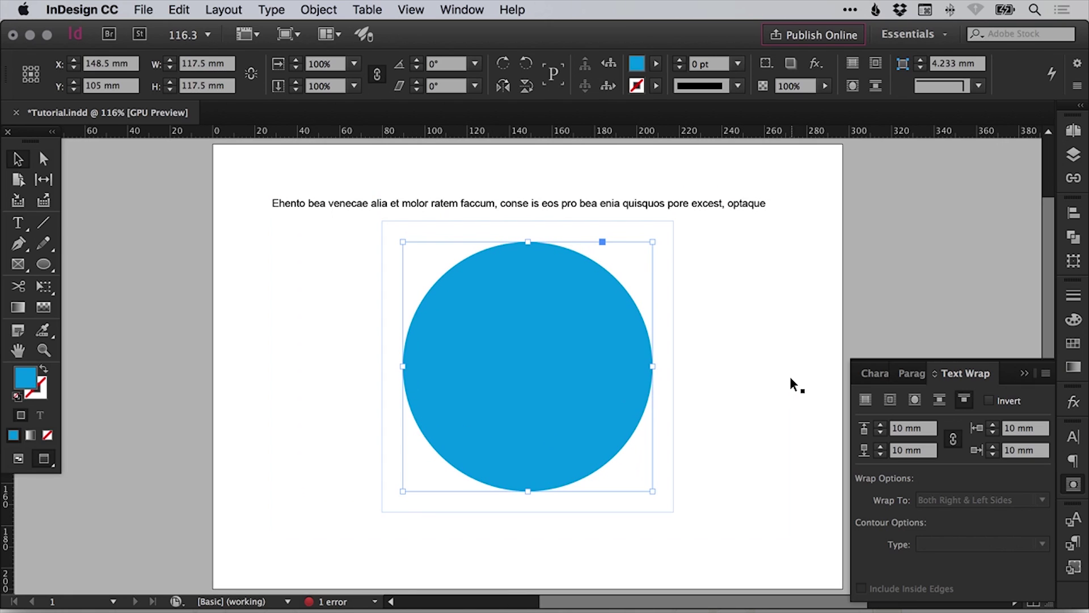
{"action": "key", "text": "super+1"}
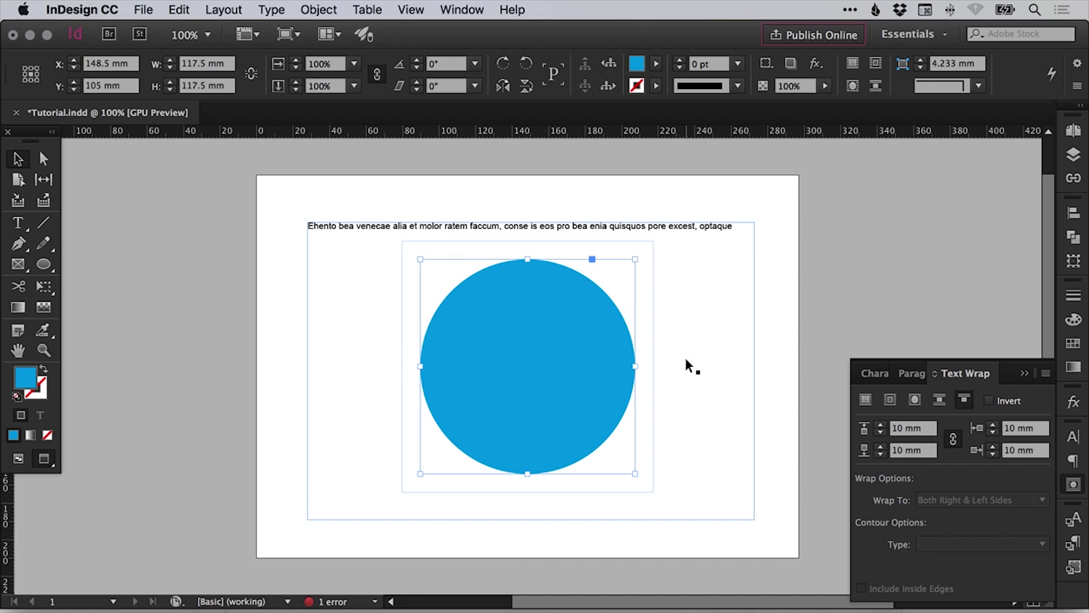
{"action": "left_click", "coordinate": [915, 400]}
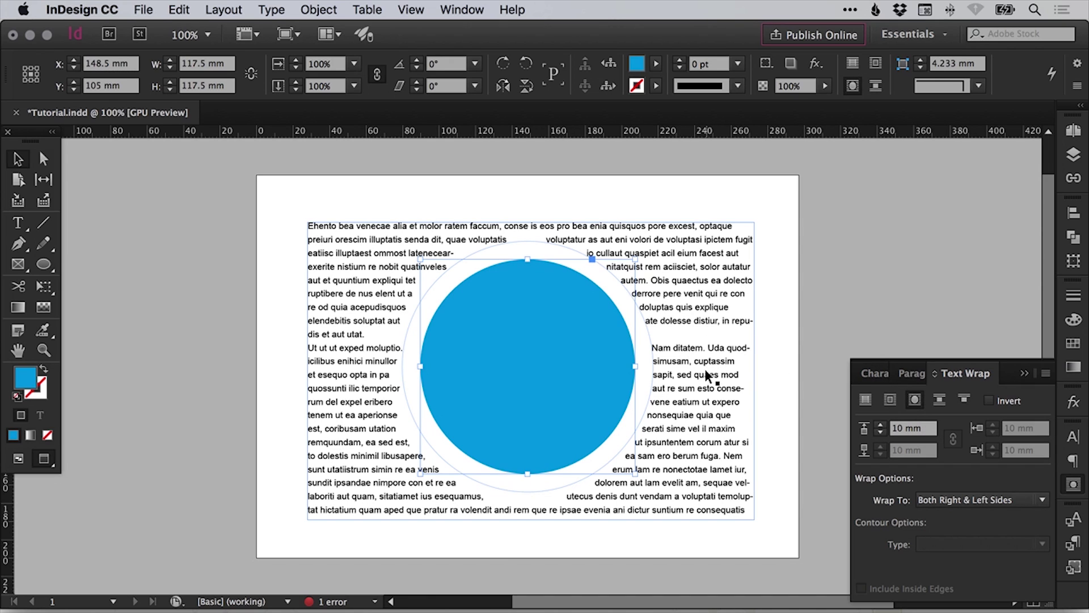
{"action": "left_click", "coordinate": [818, 305]}
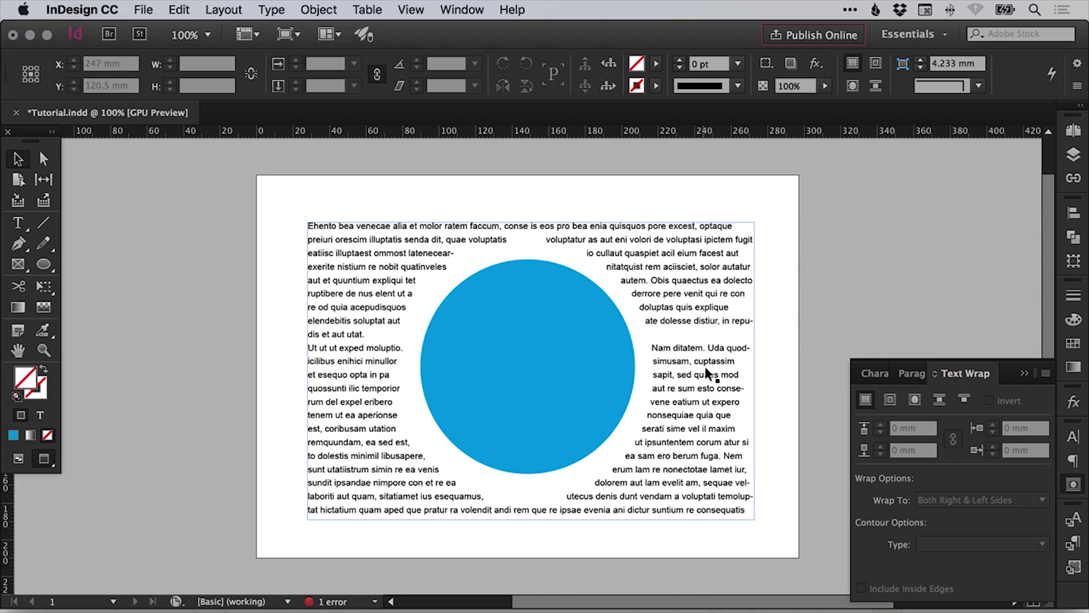
Select all the body text and uncheck Hyphenate in the Paragraph panel.
{"action": "left_click", "coordinate": [718, 277]}
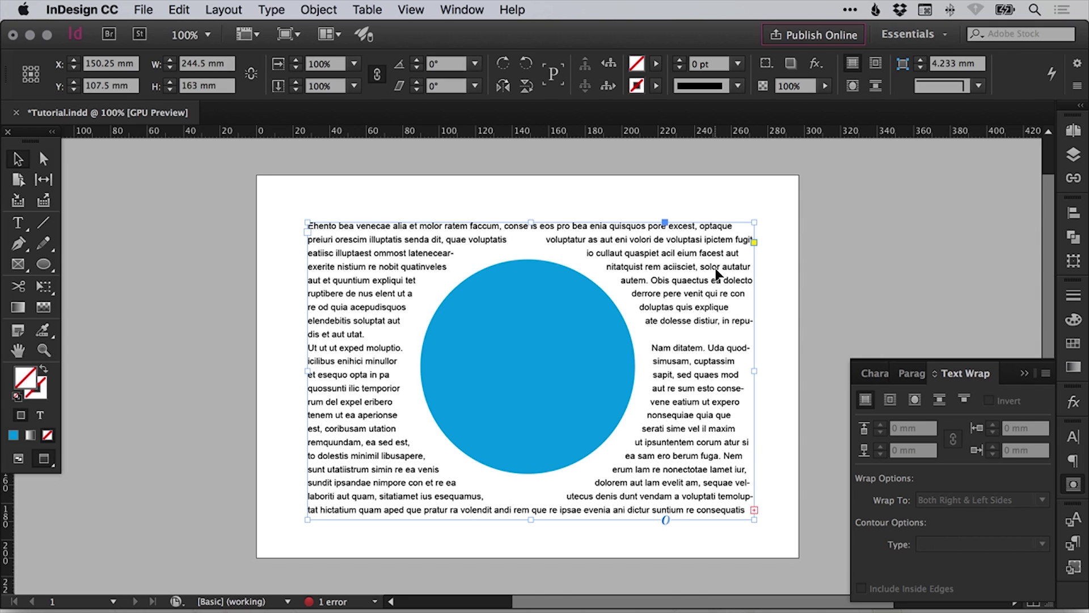
{"action": "left_click", "coordinate": [18, 222]}
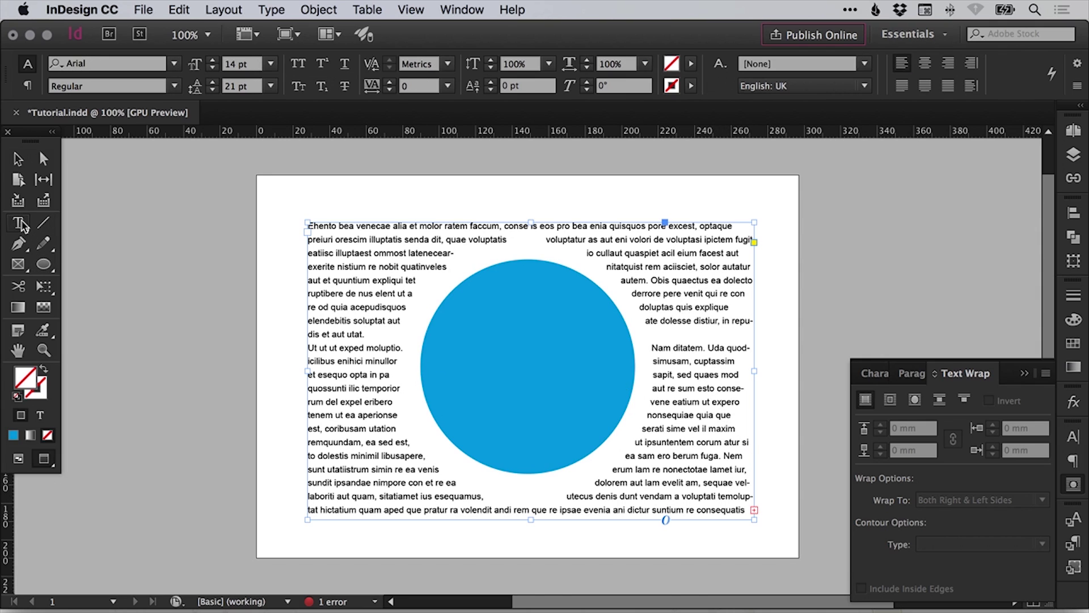
{"action": "left_click_drag", "start_coordinate": [335, 240], "coordinate": [400, 361]}
{"action": "key", "text": "super+a"}
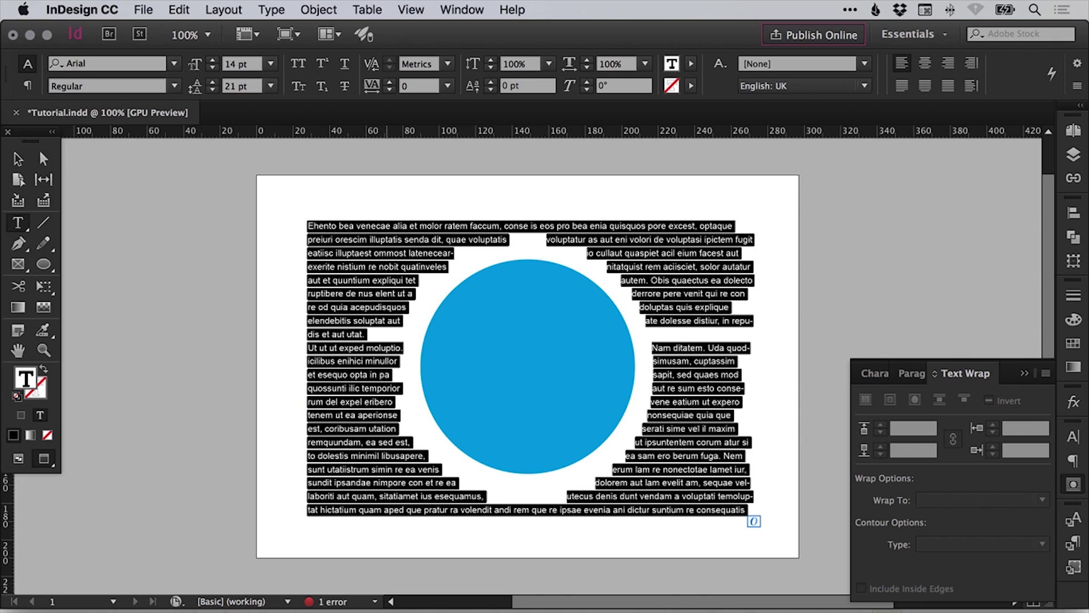
{"action": "left_click", "coordinate": [463, 10]}
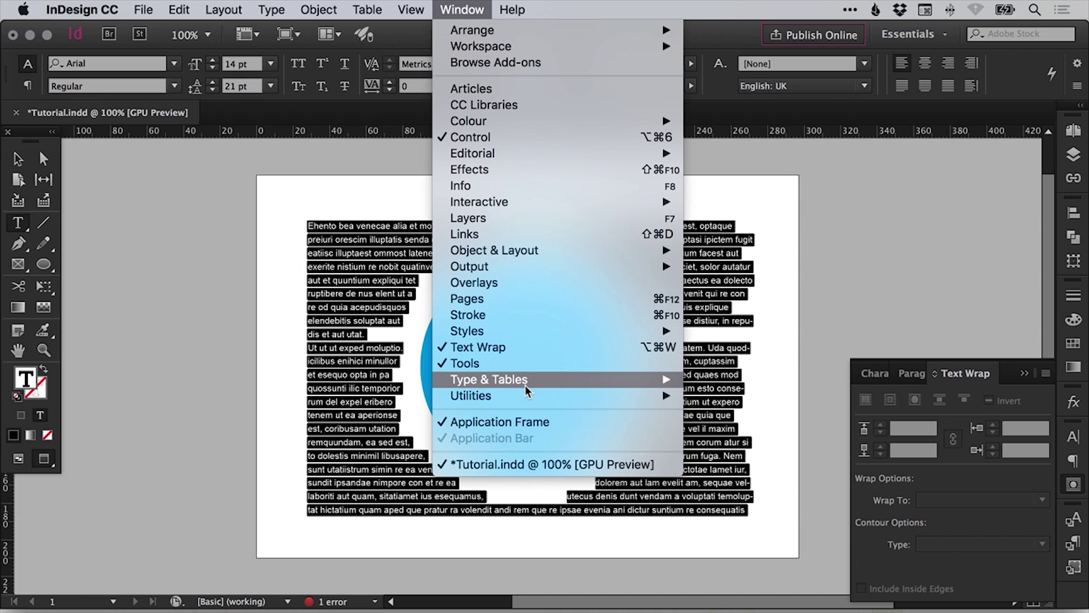
{"action": "mouse_move", "coordinate": [525, 383]}
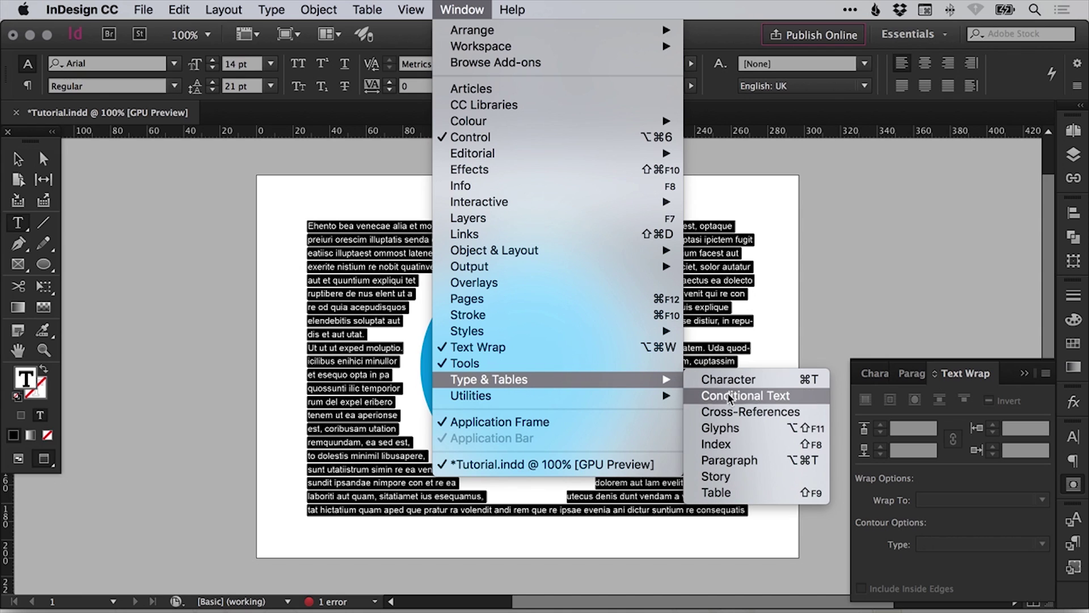
{"action": "left_click", "coordinate": [727, 459]}
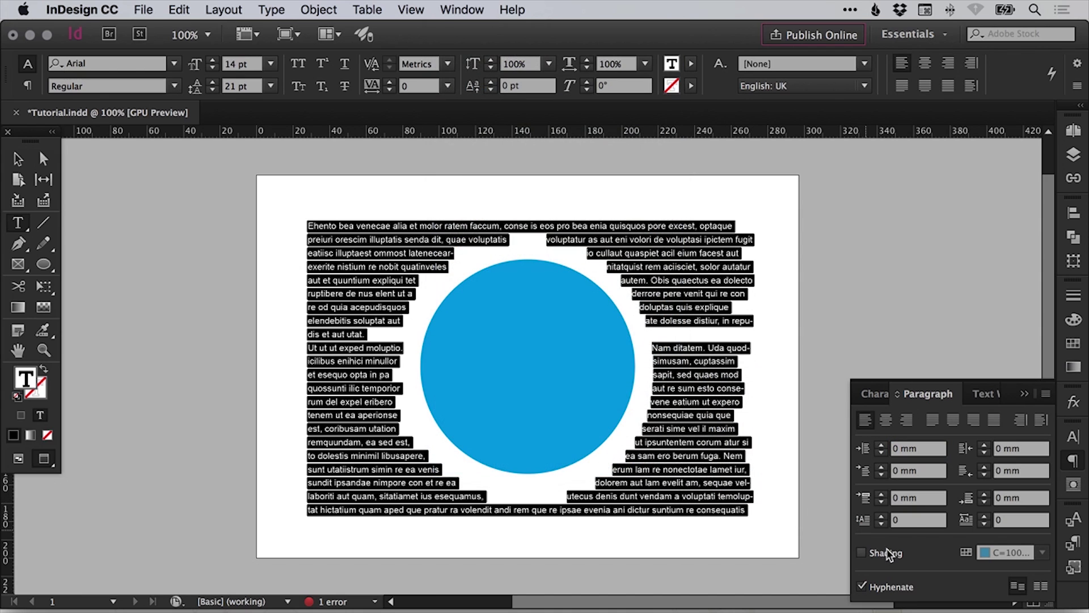
{"action": "left_click", "coordinate": [861, 587]}
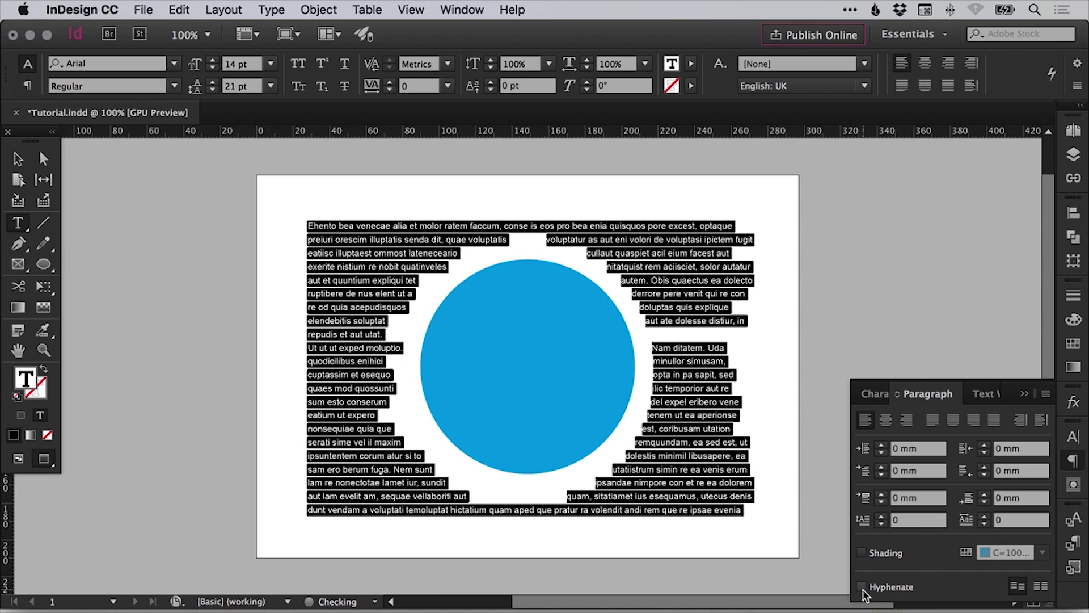
{"action": "left_click", "coordinate": [1073, 461]}
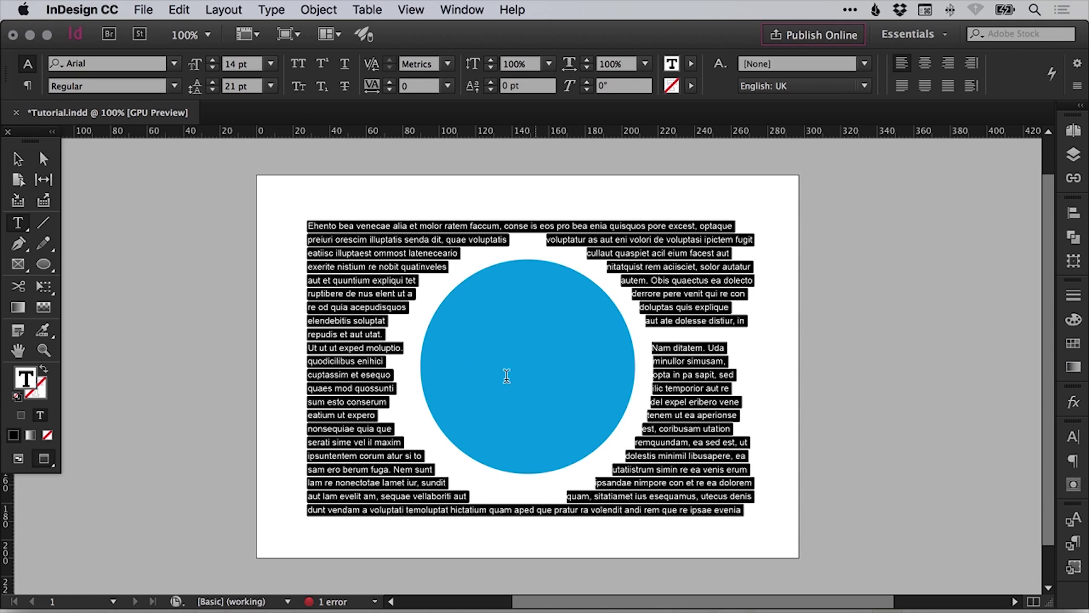
{"action": "left_click", "coordinate": [17, 158]}
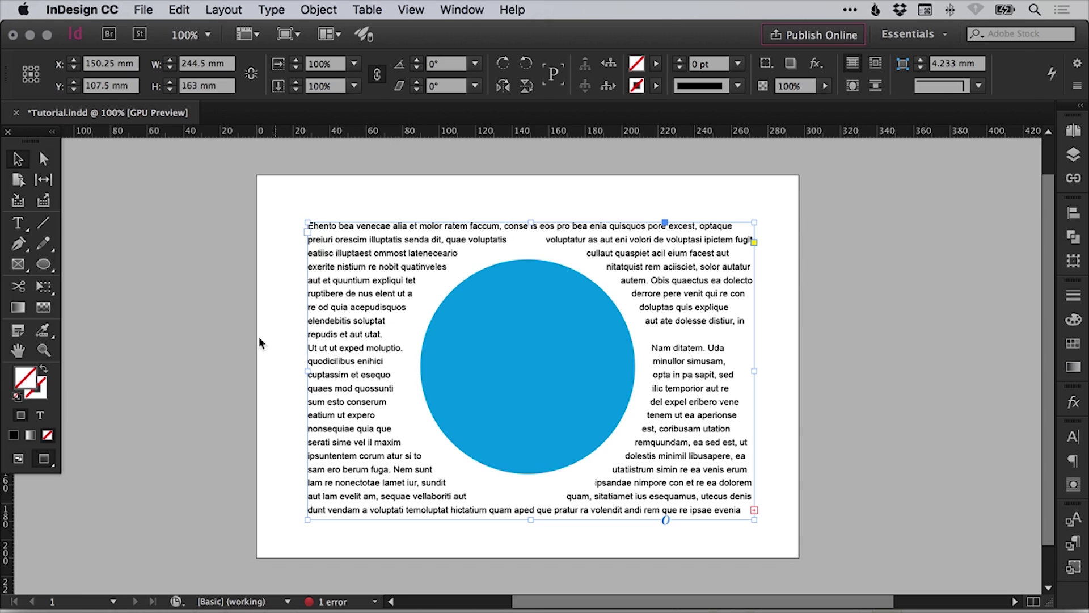
Select all the body text and set it to Justify with last line aligned left.
{"action": "left_click", "coordinate": [259, 334]}
{"action": "left_click", "coordinate": [411, 254]}
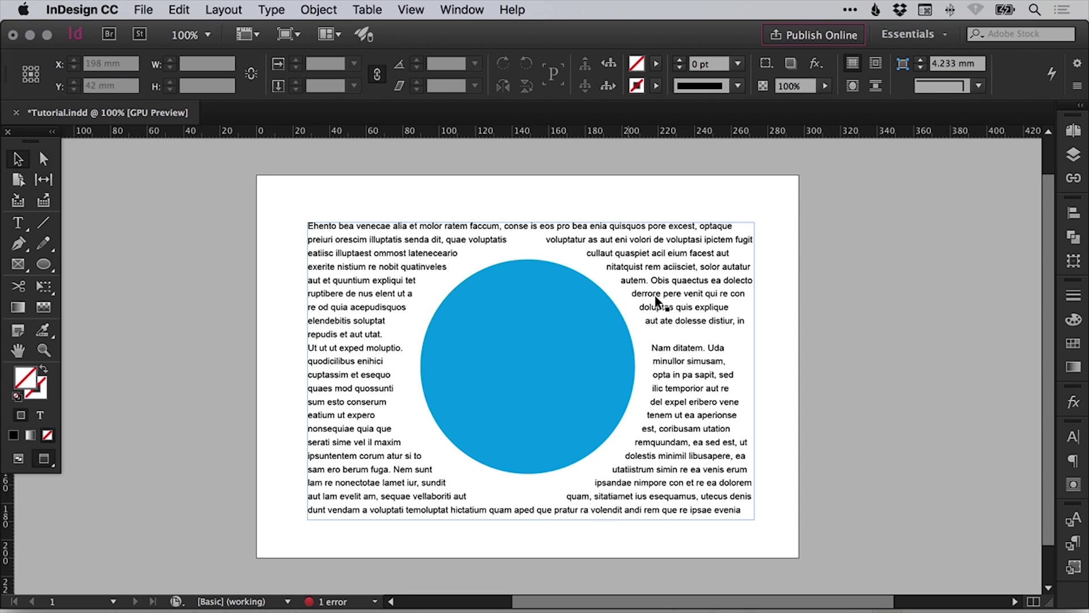
{"action": "left_click", "coordinate": [616, 349]}
{"action": "left_click", "coordinate": [814, 321]}
{"action": "key", "text": "t"}
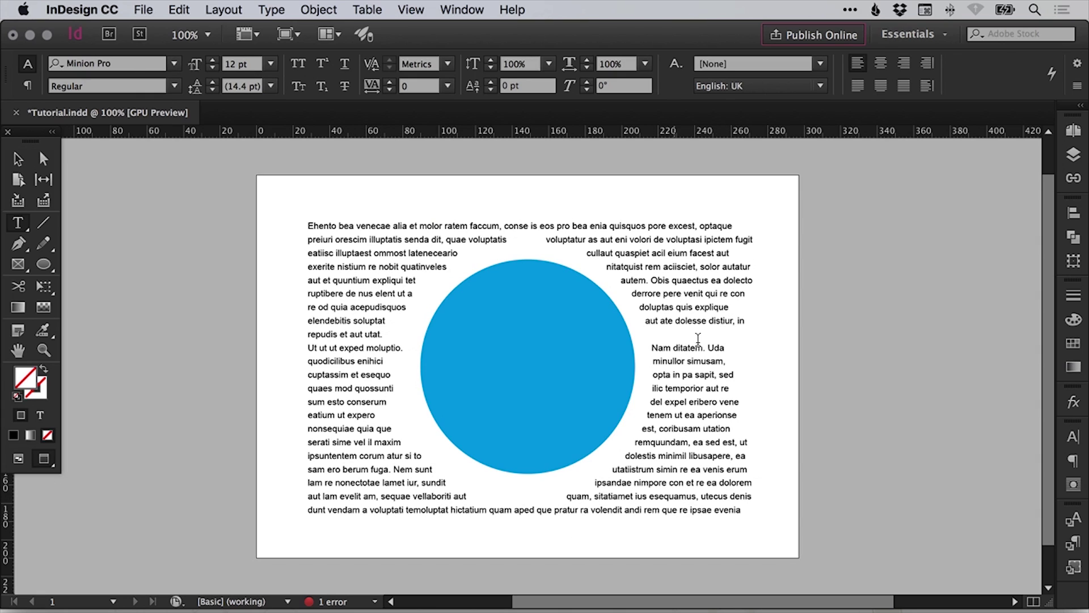
{"action": "left_click", "coordinate": [357, 266]}
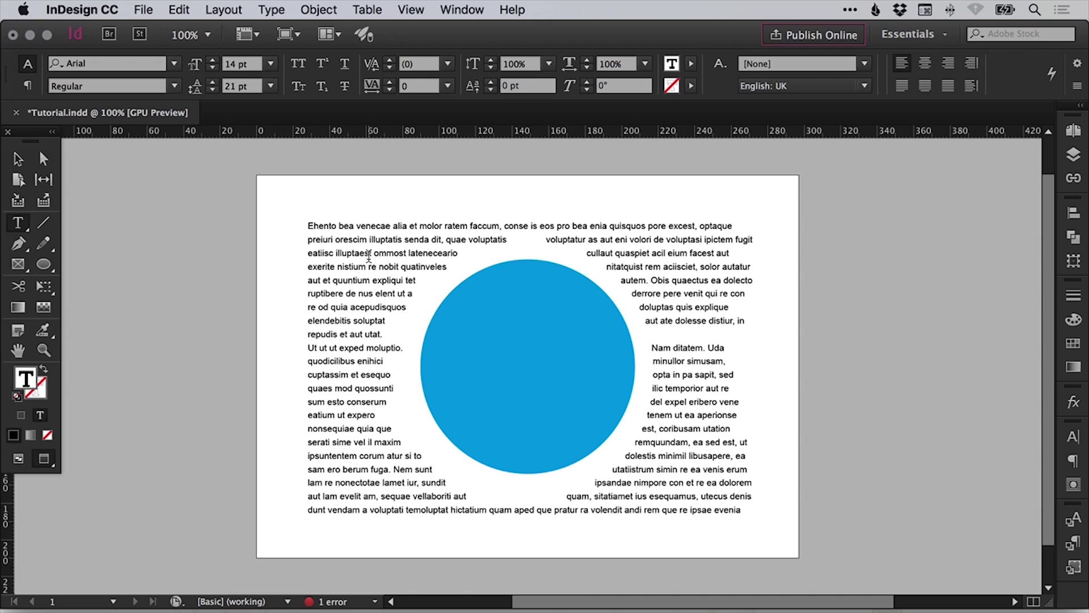
{"action": "key", "text": "super+a"}
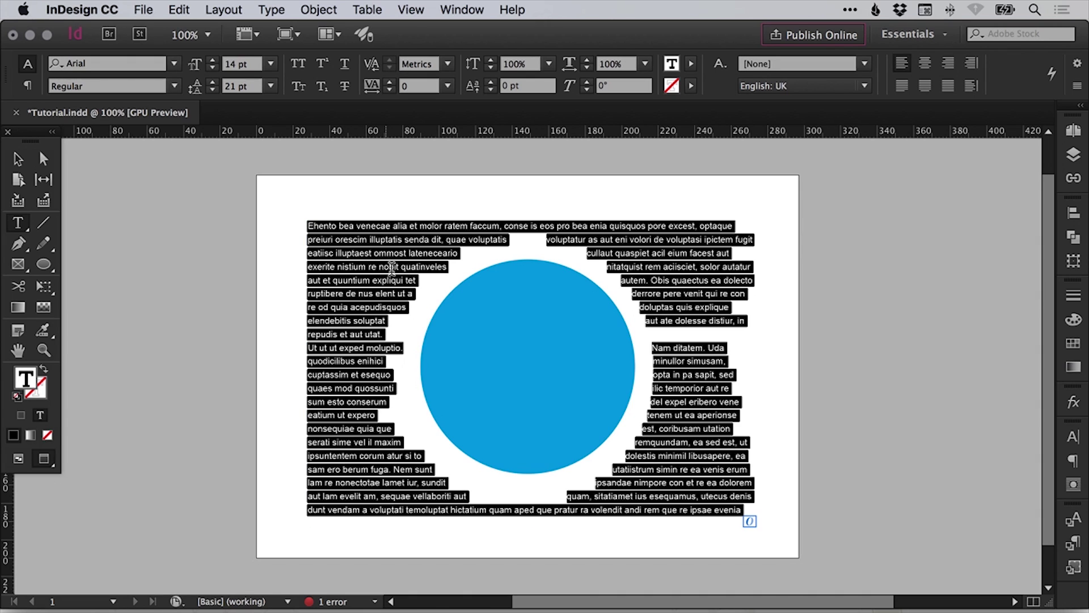
{"action": "left_click", "coordinate": [900, 86]}
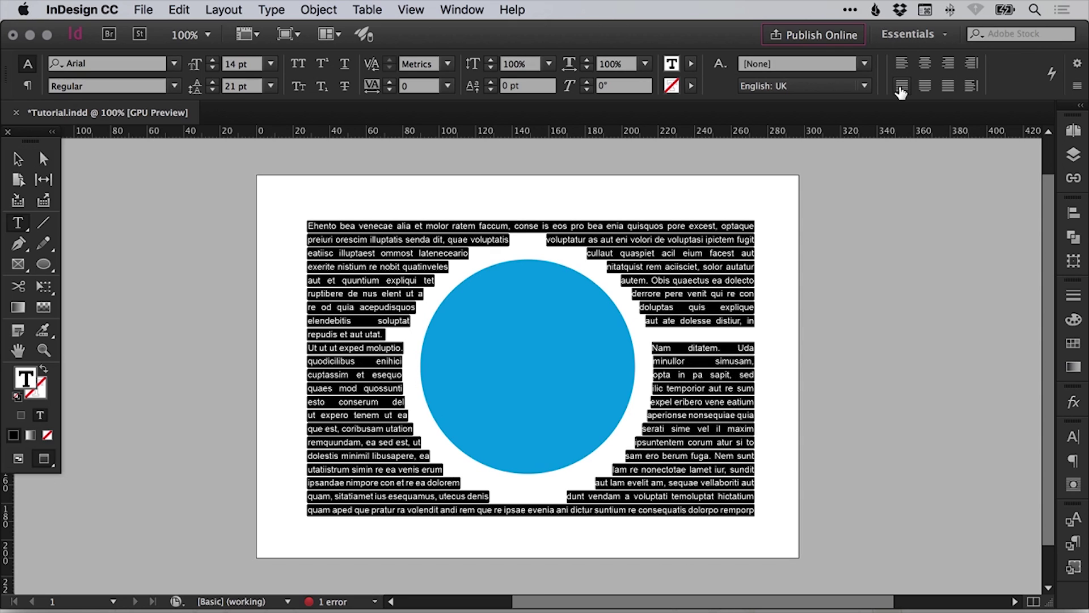
{"action": "left_click", "coordinate": [1074, 462]}
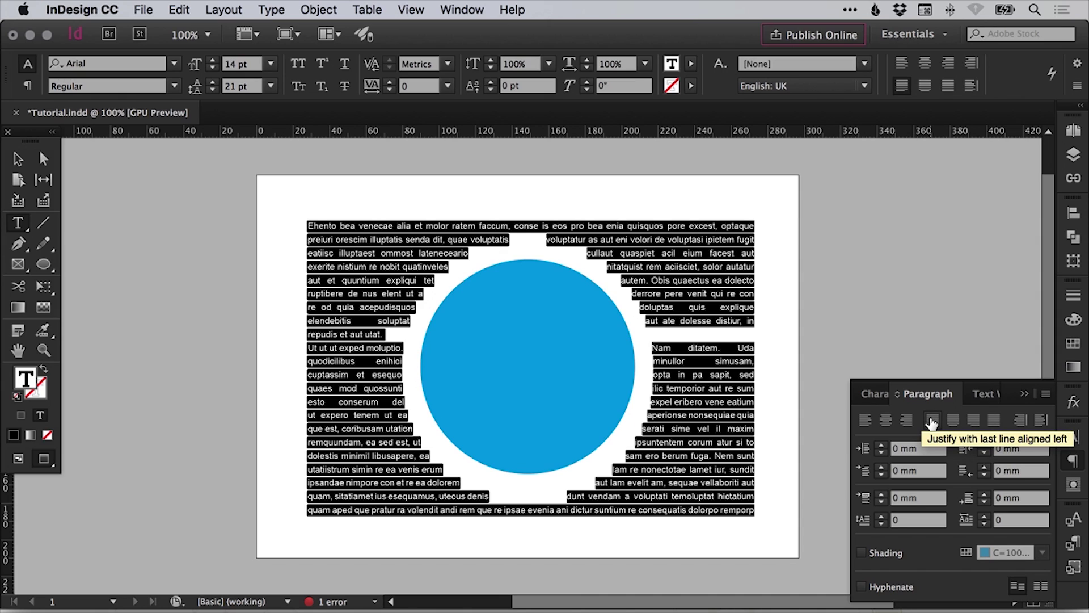
{"action": "left_click", "coordinate": [1072, 460]}
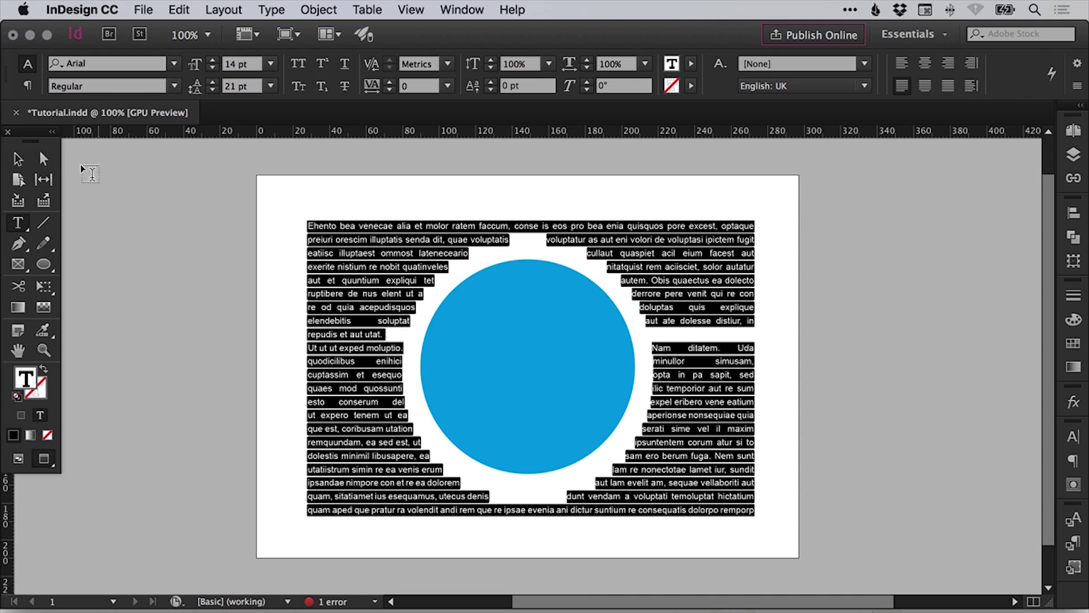
{"action": "left_click", "coordinate": [17, 159]}
{"action": "left_click", "coordinate": [149, 247]}
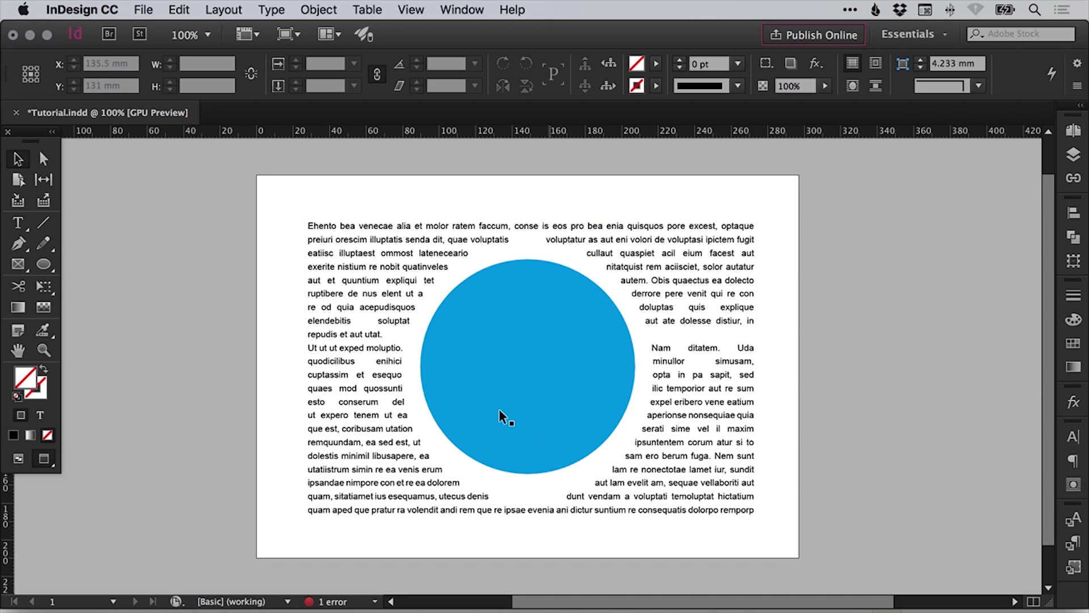
Reduce the circle's text wrap offset from 10 mm to 5 mm.
{"action": "left_click", "coordinate": [550, 367]}
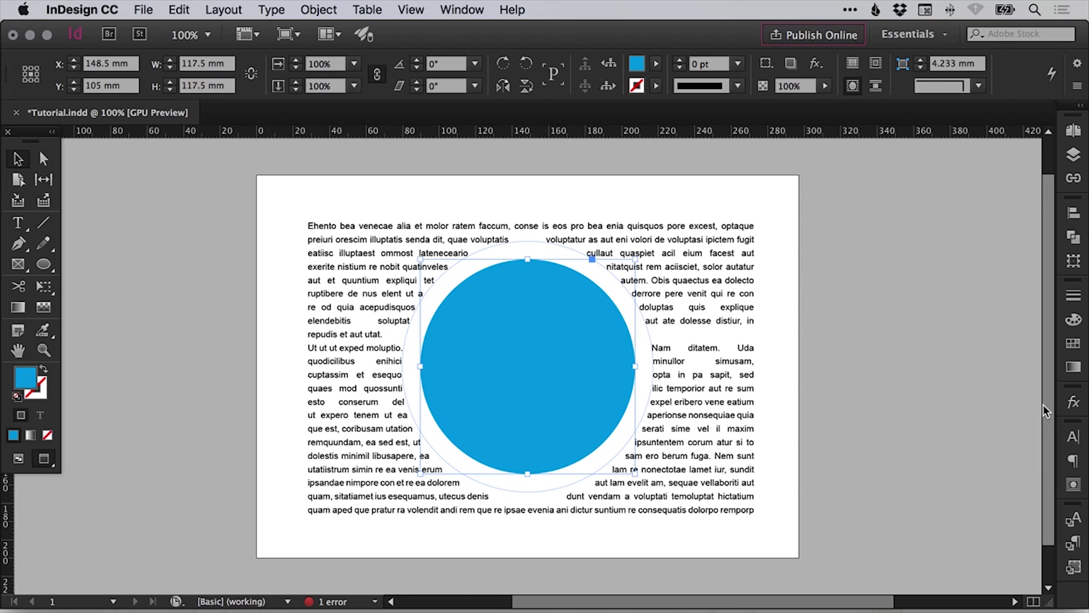
{"action": "left_click", "coordinate": [1073, 484]}
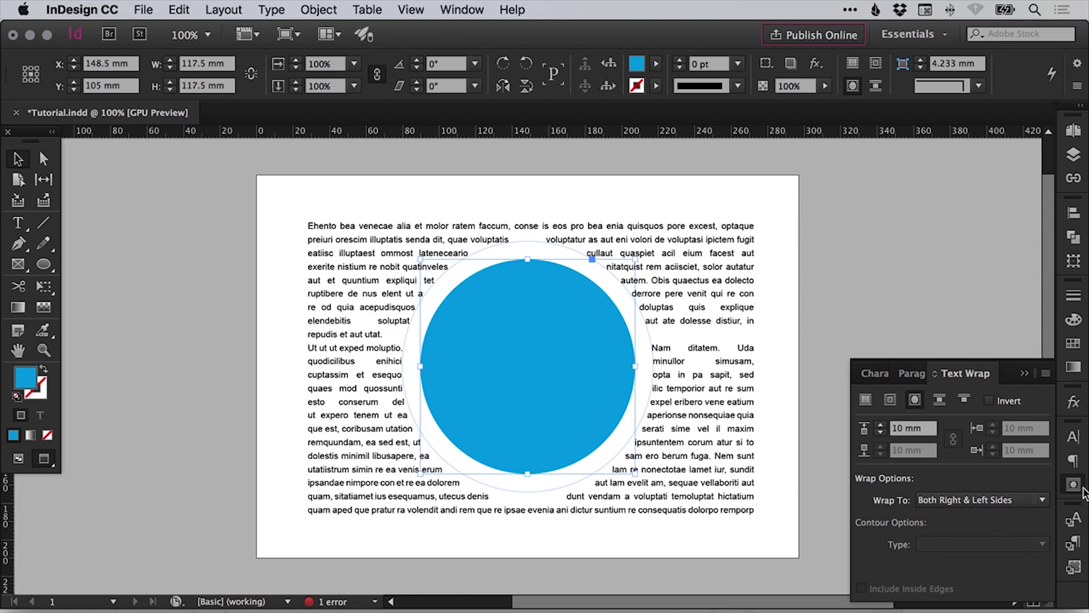
{"action": "left_click", "coordinate": [929, 431]}
{"action": "type", "text": "5"}
{"action": "key", "text": "Return"}
{"action": "left_click", "coordinate": [928, 427]}
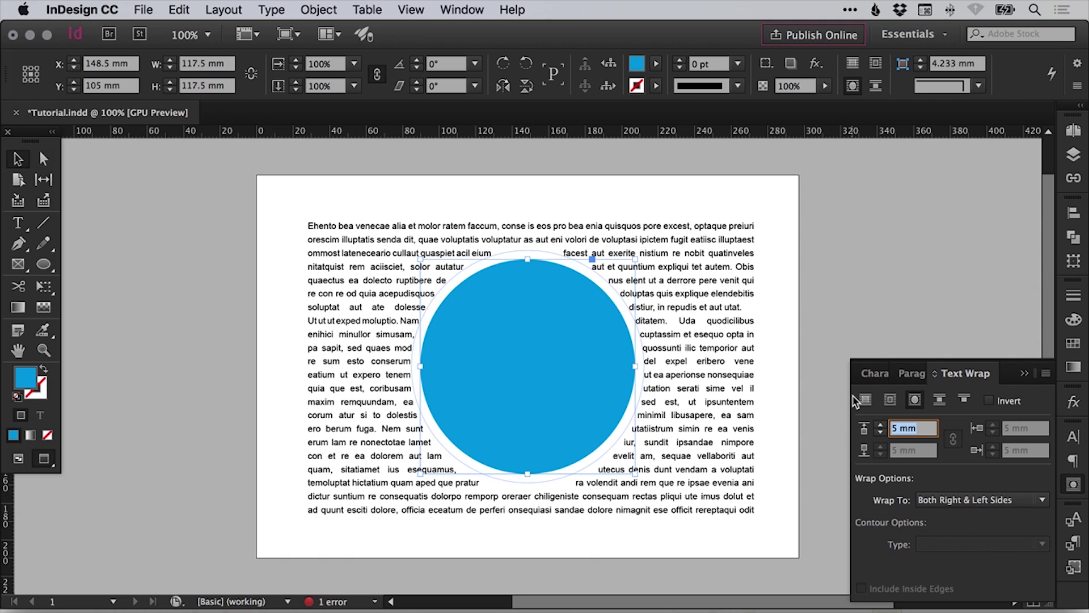
{"action": "key", "text": "Return"}
{"action": "left_click", "coordinate": [824, 302]}
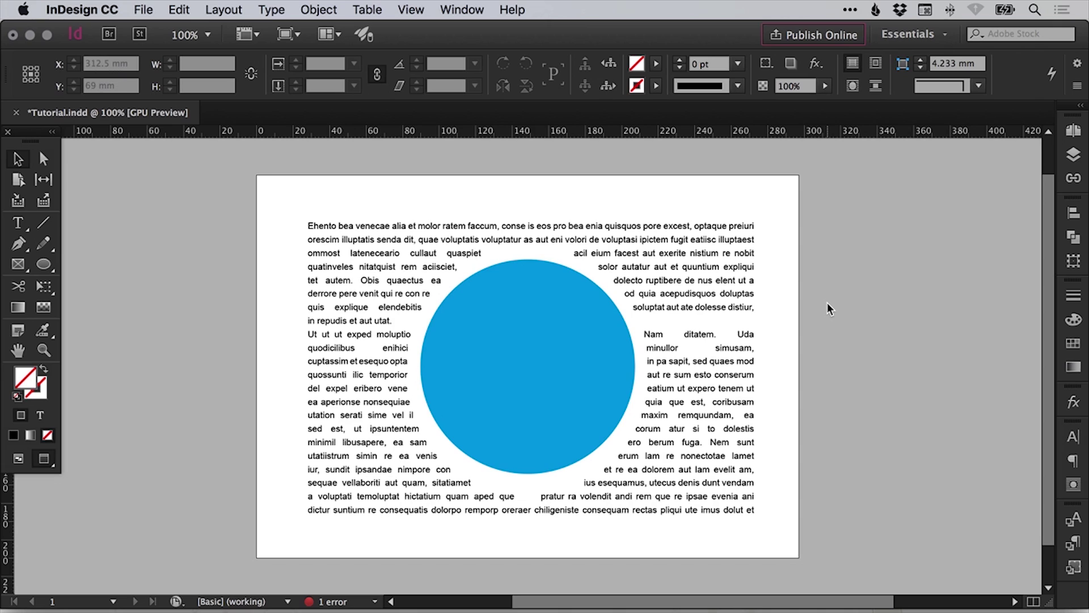
{"action": "left_click", "coordinate": [504, 375]}
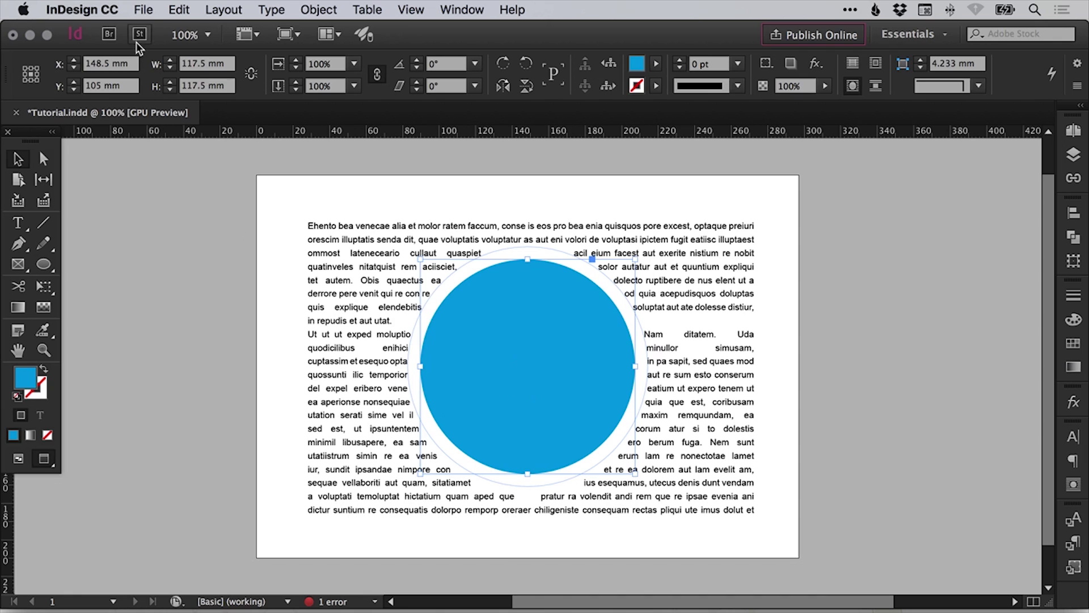
Place Photo.jpg into the selected circle with Replace Selected Item enabled.
{"action": "left_click", "coordinate": [143, 10]}
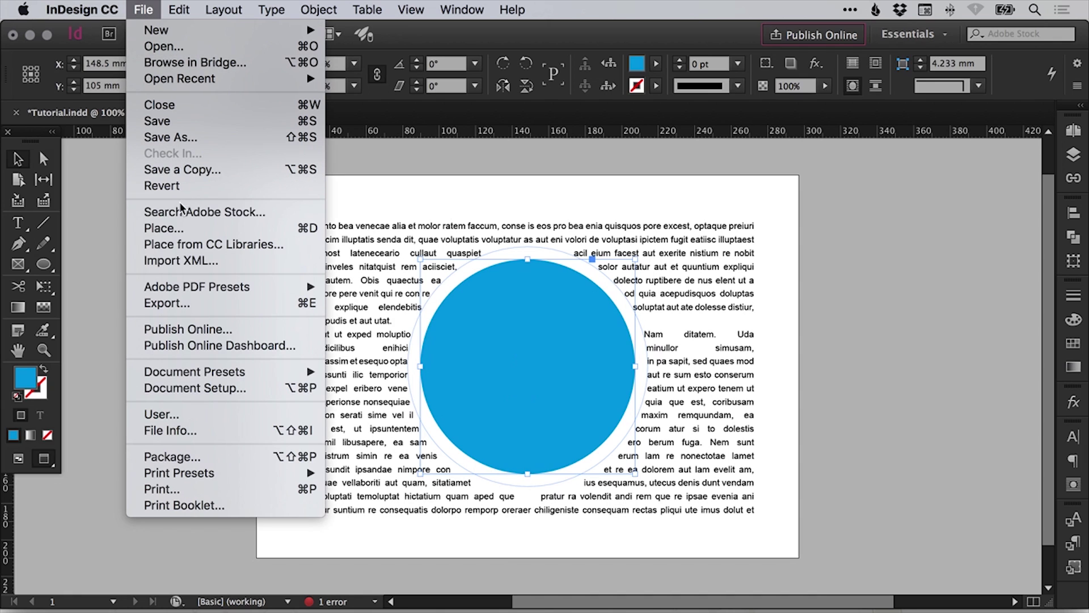
{"action": "left_click", "coordinate": [177, 233]}
{"action": "left_click", "coordinate": [455, 152]}
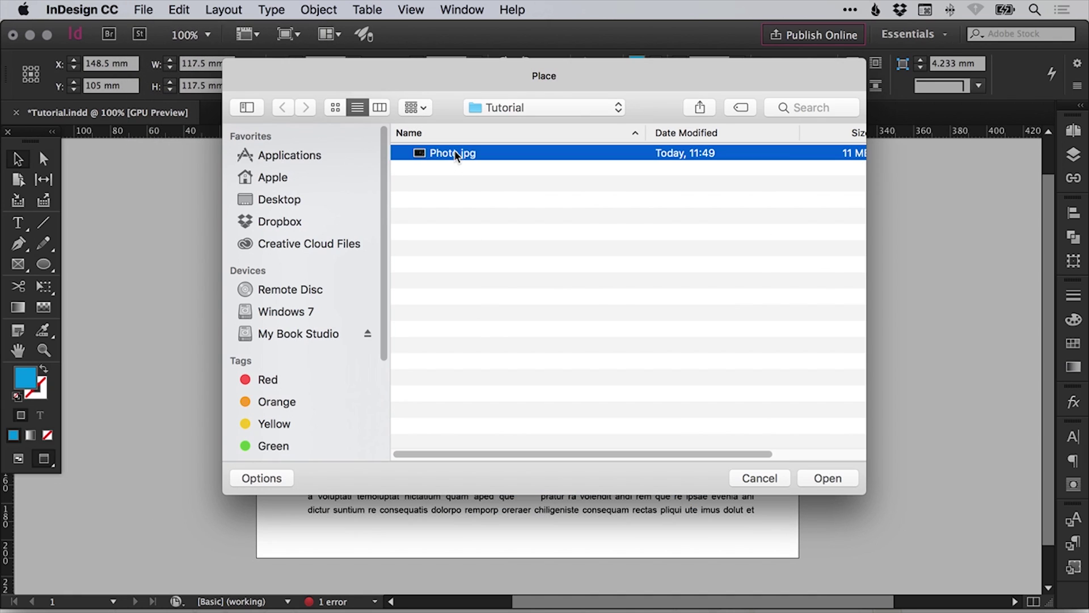
{"action": "left_click", "coordinate": [267, 479]}
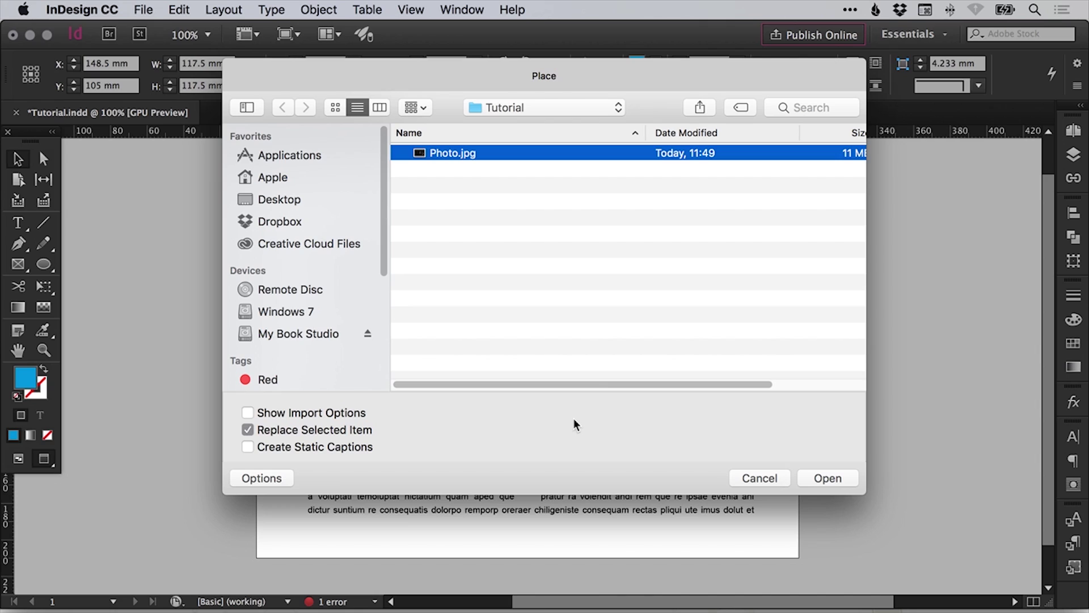
{"action": "left_click", "coordinate": [829, 478]}
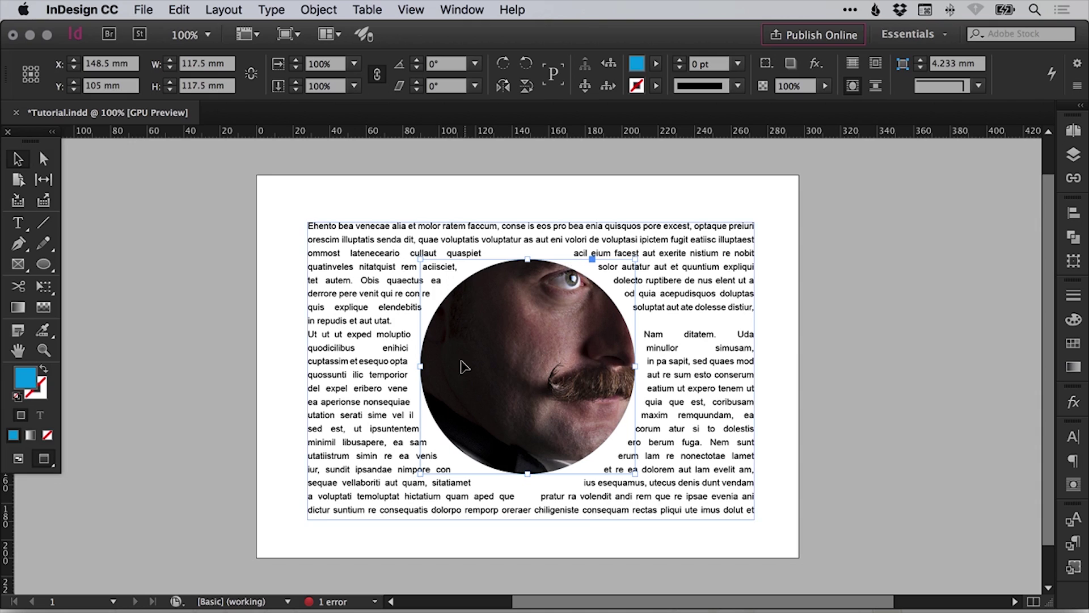
With Direct Selection, scale the photo inside the circle to 50% and centre the man's face and hat.
{"action": "left_click", "coordinate": [40, 161]}
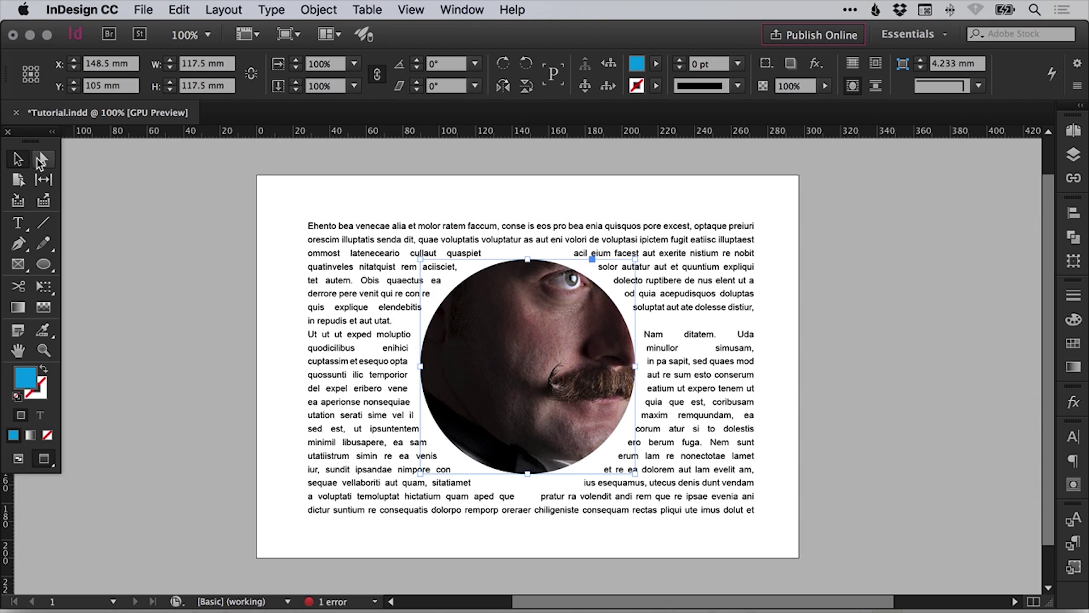
{"action": "left_click", "coordinate": [43, 161]}
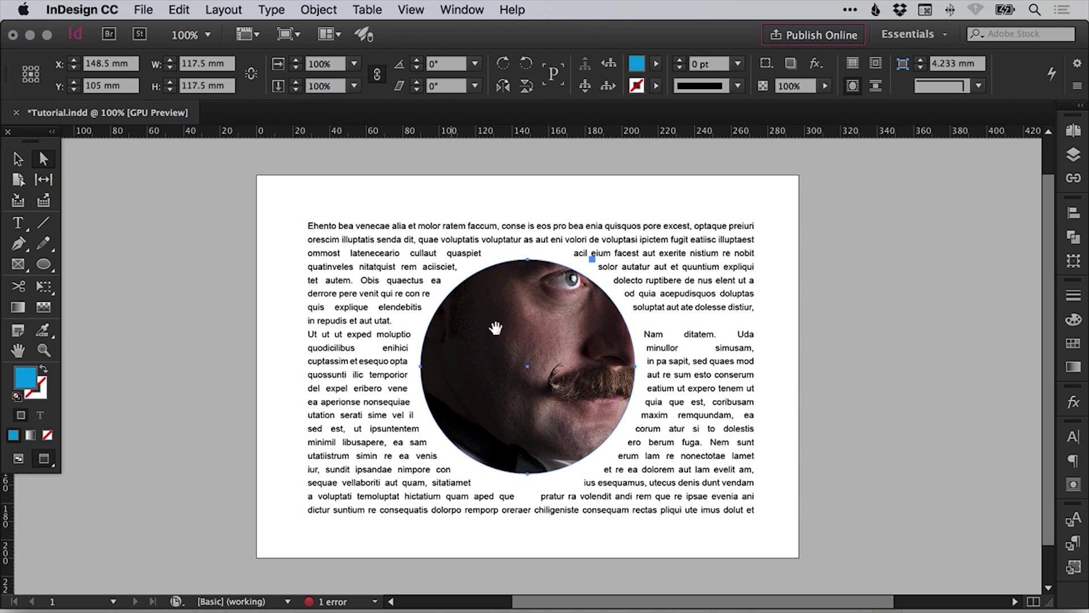
{"action": "left_click_drag", "start_coordinate": [555, 313], "coordinate": [547, 348]}
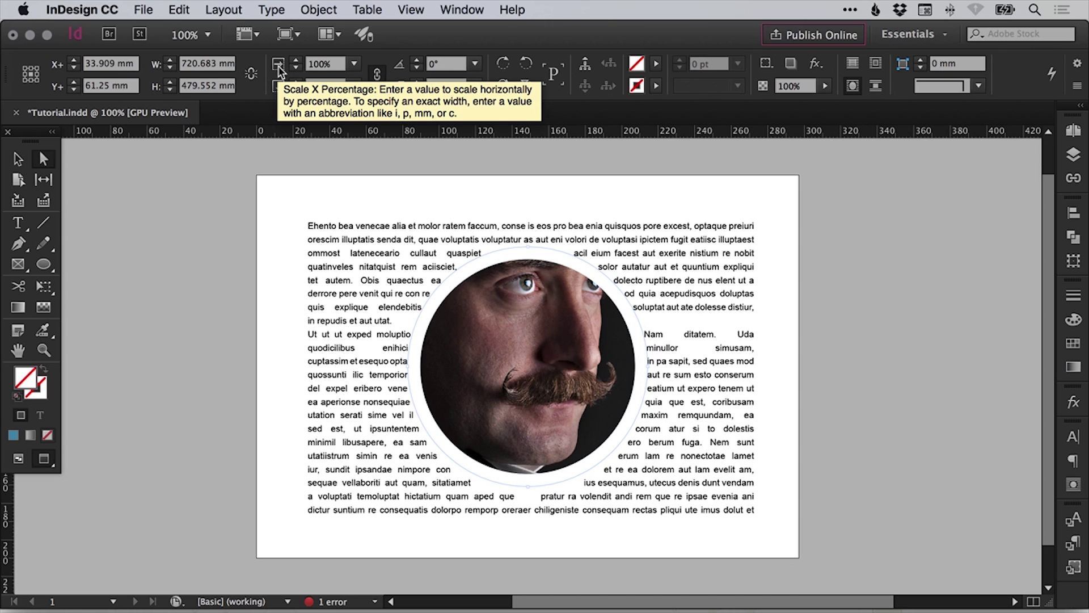
{"action": "left_click", "coordinate": [329, 63]}
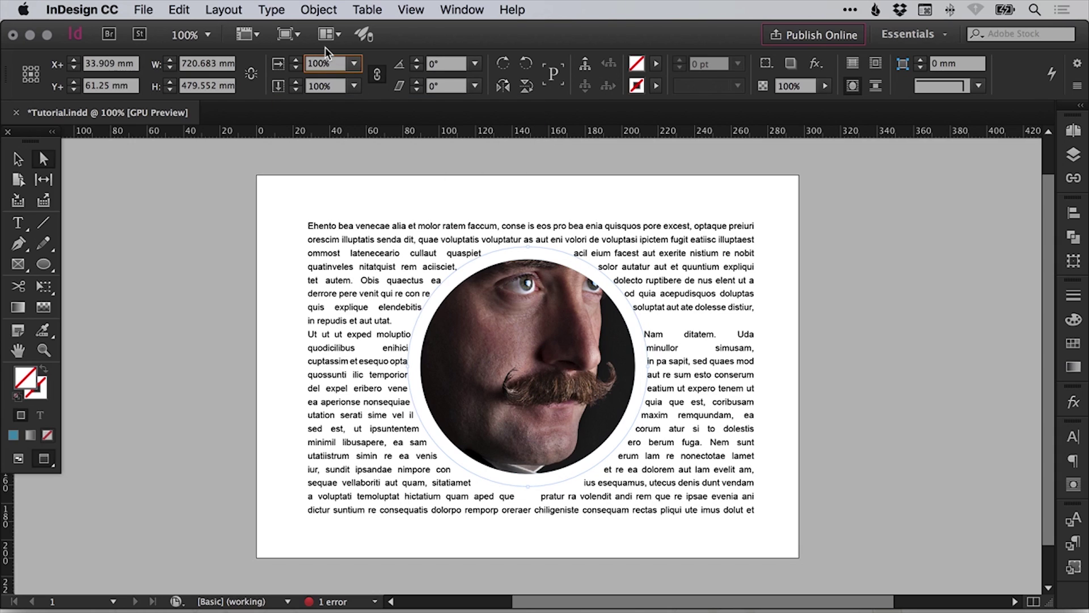
{"action": "key", "text": "Down"}
{"action": "key", "text": "Down"}
{"action": "key", "text": "Down"}
{"action": "key", "text": "Down"}
{"action": "key", "text": "Down"}
{"action": "key", "text": "Down"}
{"action": "key", "text": "Down"}
{"action": "key", "text": "Down"}
{"action": "key", "text": "Down"}
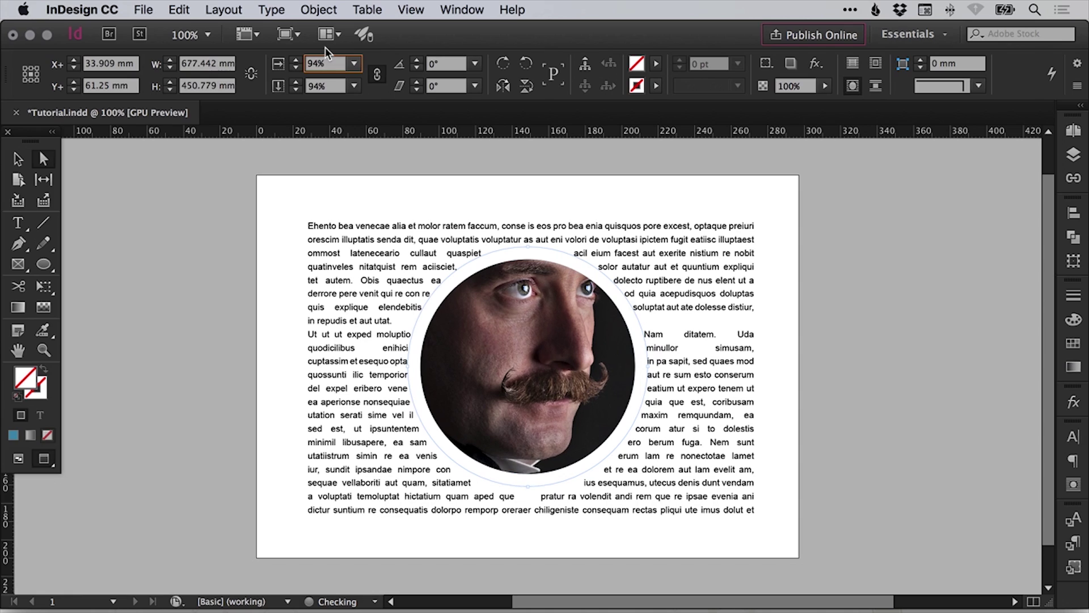
{"action": "key", "text": "Down"}
{"action": "key", "text": "Down"}
{"action": "key", "text": "Down"}
{"action": "key", "text": "Down"}
{"action": "key", "text": "Down"}
{"action": "key", "text": "Down"}
{"action": "key", "text": "Down"}
{"action": "key", "text": "Down"}
{"action": "key", "text": "Down"}
{"action": "key", "text": "Down"}
{"action": "key", "text": "Down"}
{"action": "key", "text": "Down"}
{"action": "key", "text": "Down"}
{"action": "key", "text": "Down"}
{"action": "key", "text": "Down"}
{"action": "key", "text": "Down"}
{"action": "key", "text": "Down"}
{"action": "key", "text": "Down"}
{"action": "key", "text": "Down"}
{"action": "key", "text": "Down"}
{"action": "key", "text": "Down"}
{"action": "key", "text": "Down"}
{"action": "key", "text": "Down"}
{"action": "key", "text": "Down"}
{"action": "key", "text": "Down"}
{"action": "key", "text": "Down"}
{"action": "key", "text": "Down"}
{"action": "key", "text": "Down"}
{"action": "key", "text": "Down"}
{"action": "key", "text": "Down"}
{"action": "key", "text": "Down"}
{"action": "key", "text": "Down"}
{"action": "key", "text": "Down"}
{"action": "key", "text": "Down"}
{"action": "key", "text": "Down"}
{"action": "key", "text": "Down"}
{"action": "key", "text": "Down"}
{"action": "key", "text": "Down"}
{"action": "key", "text": "Down"}
{"action": "key", "text": "Down"}
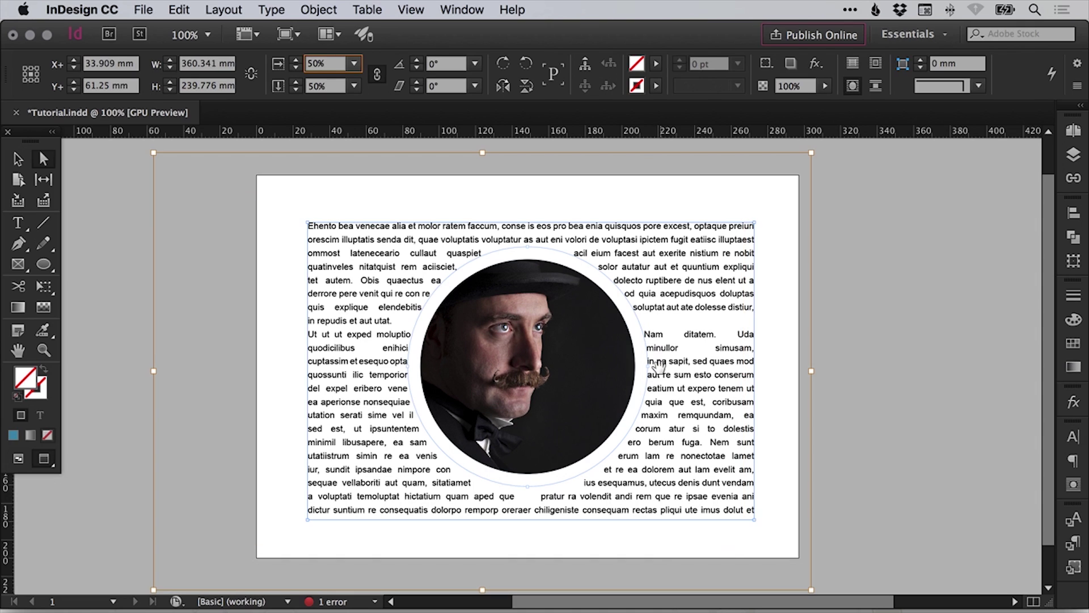
{"action": "left_click_drag", "start_coordinate": [520, 343], "coordinate": [563, 360]}
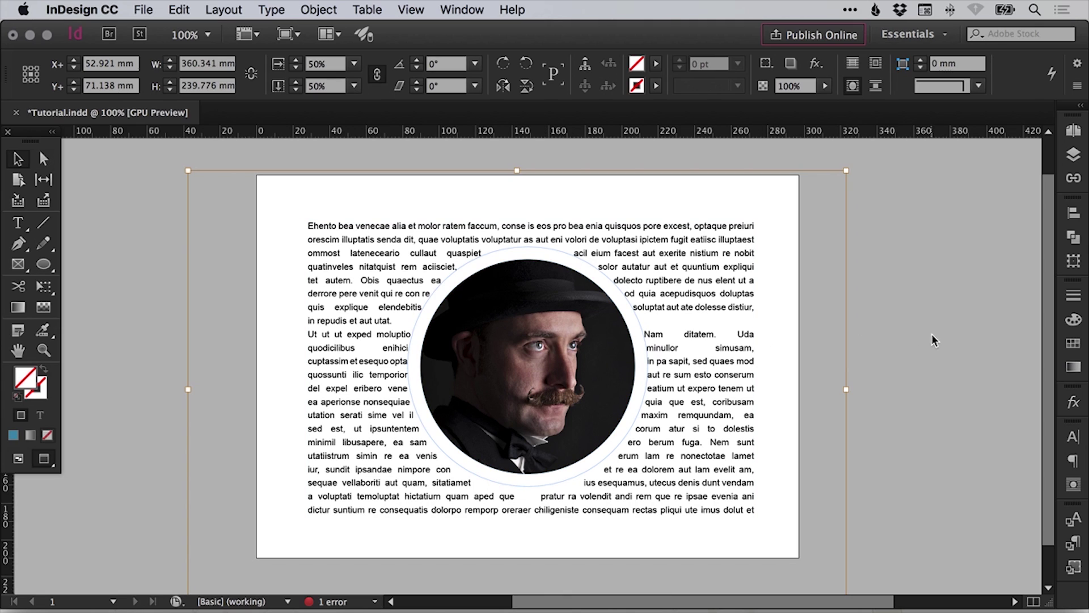
{"action": "left_click", "coordinate": [885, 349]}
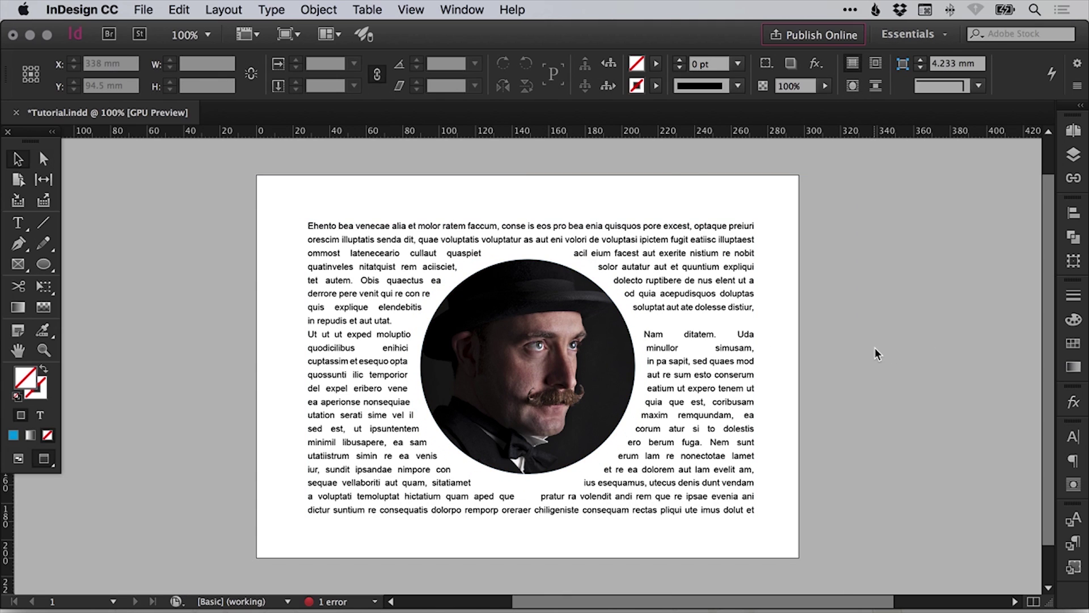